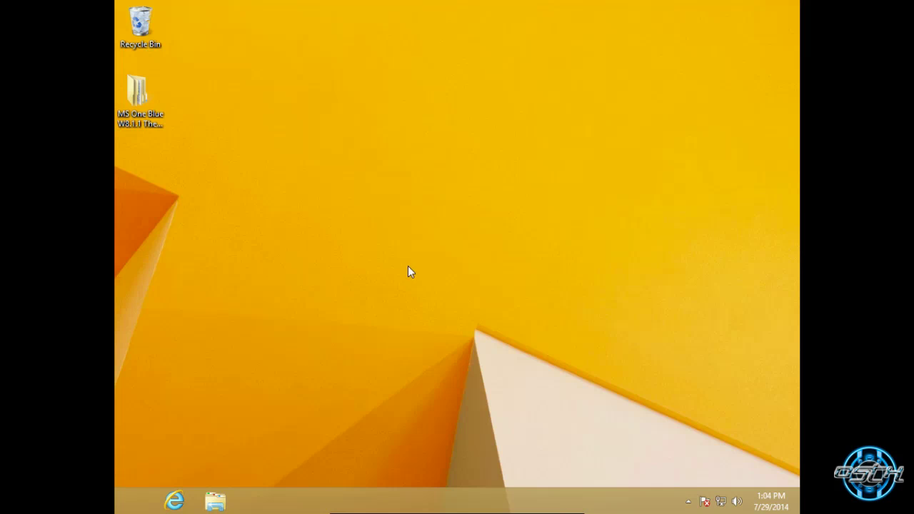
left_click(148, 118)
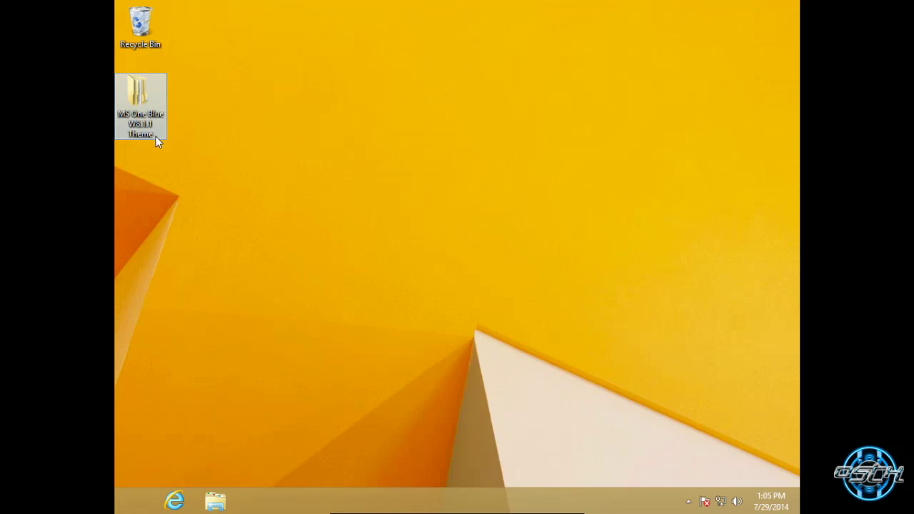
right_click(219, 156)
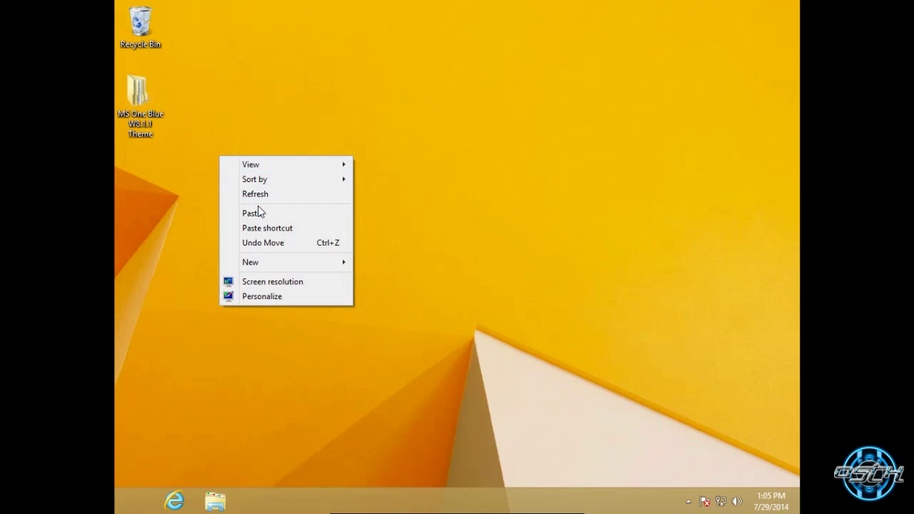
left_click(264, 197)
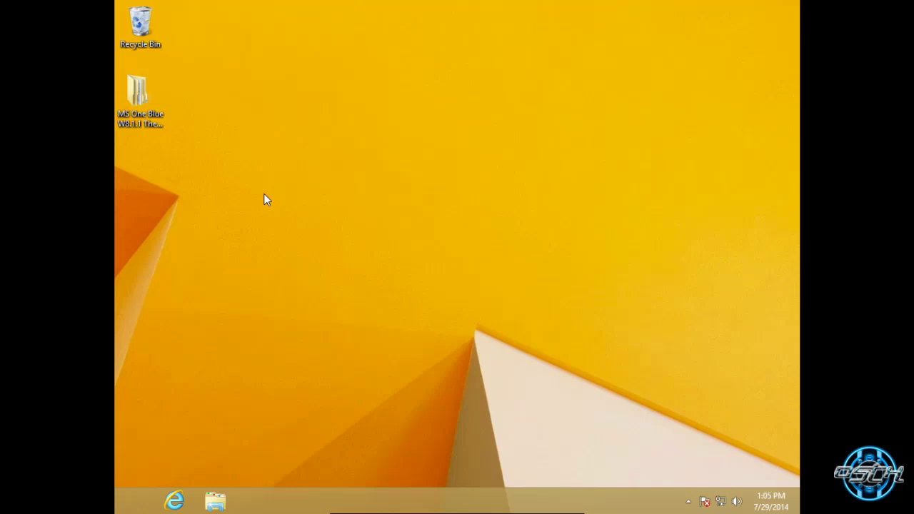
left_click(140, 96)
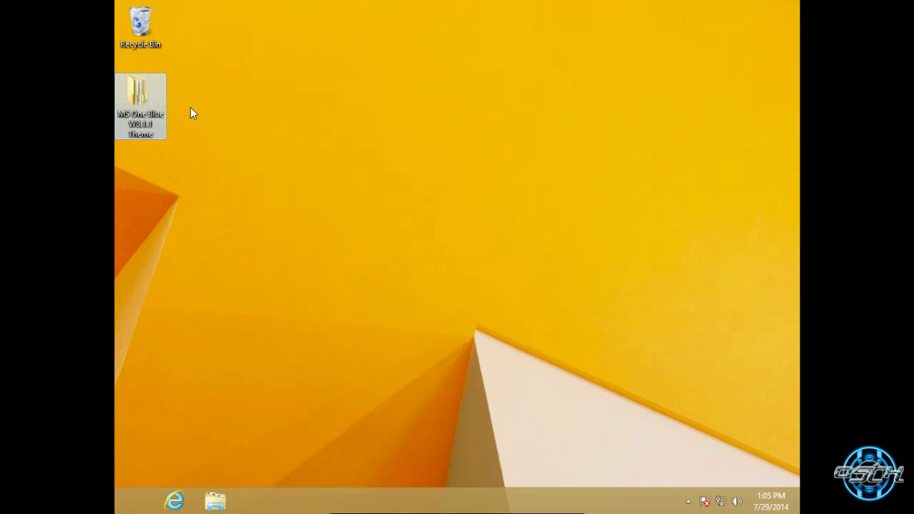
right_click(230, 115)
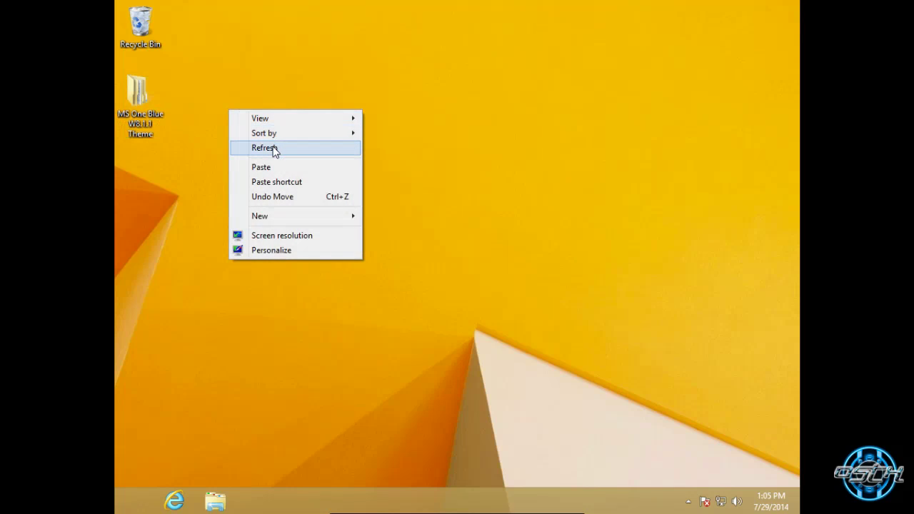
left_click(272, 147)
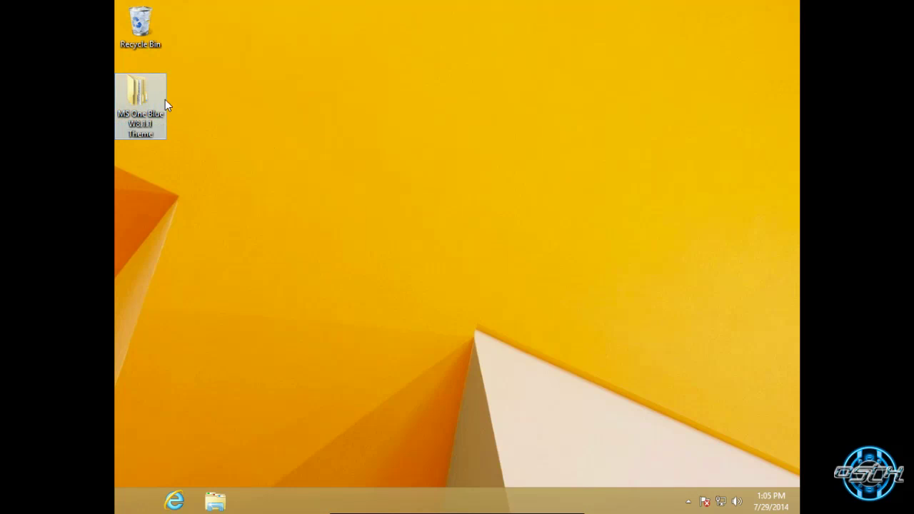
right_click(202, 106)
left_click(231, 139)
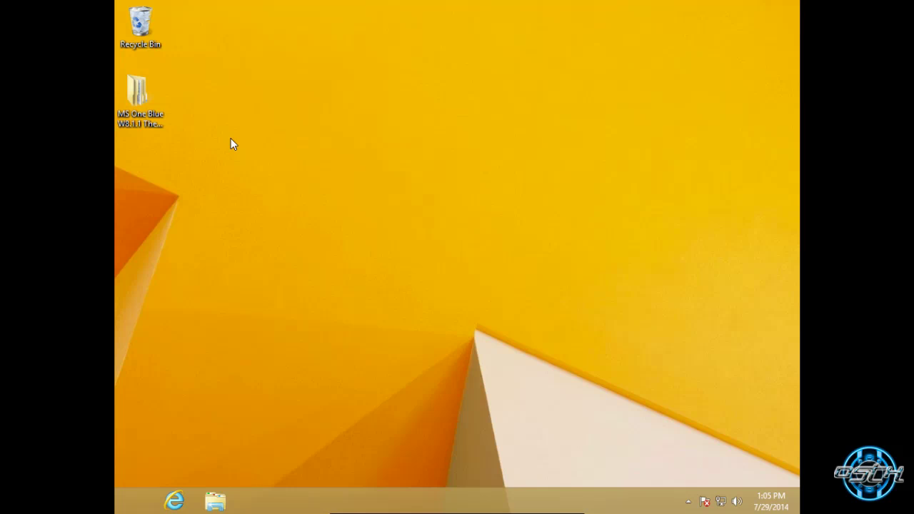
left_click(162, 117)
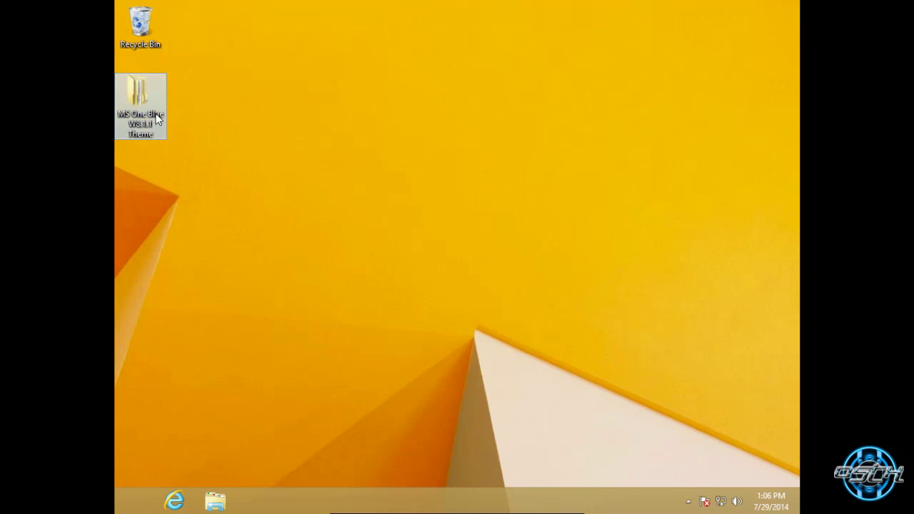
Open the MS One Blue W8.1.1 Theme folder on the desktop and go into its Theme subfolder
mouse_move(156, 116)
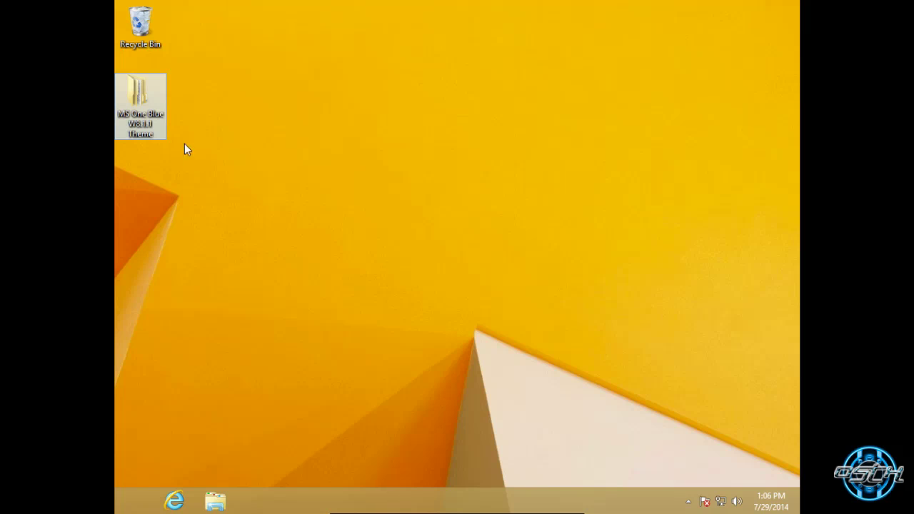
double_click(152, 115)
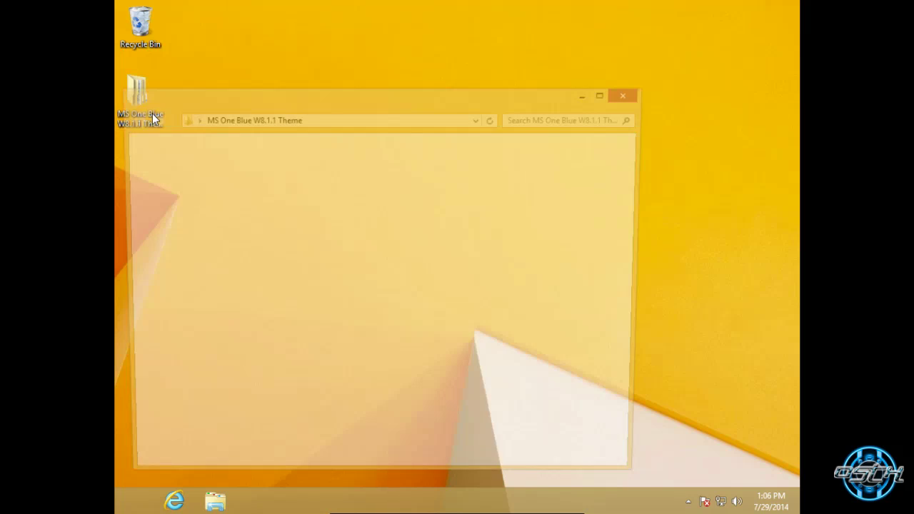
left_click_drag(443, 108, 529, 85)
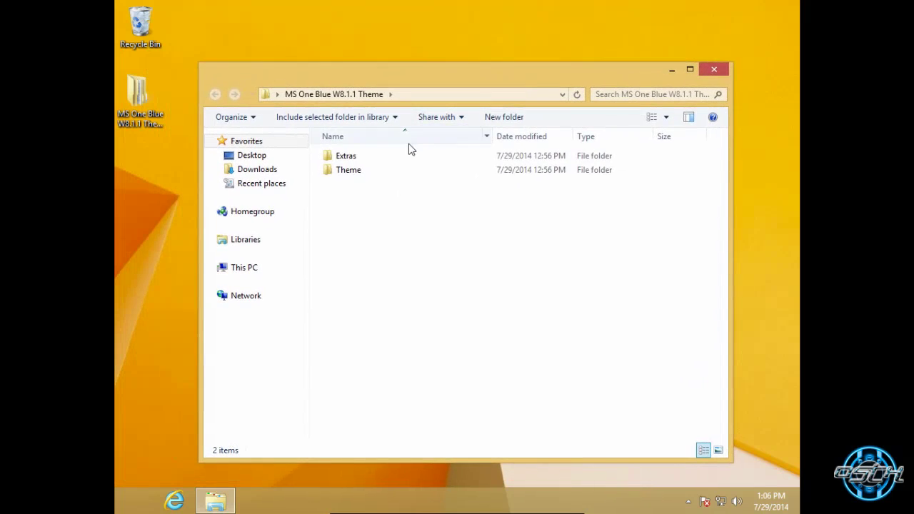
double_click(361, 175)
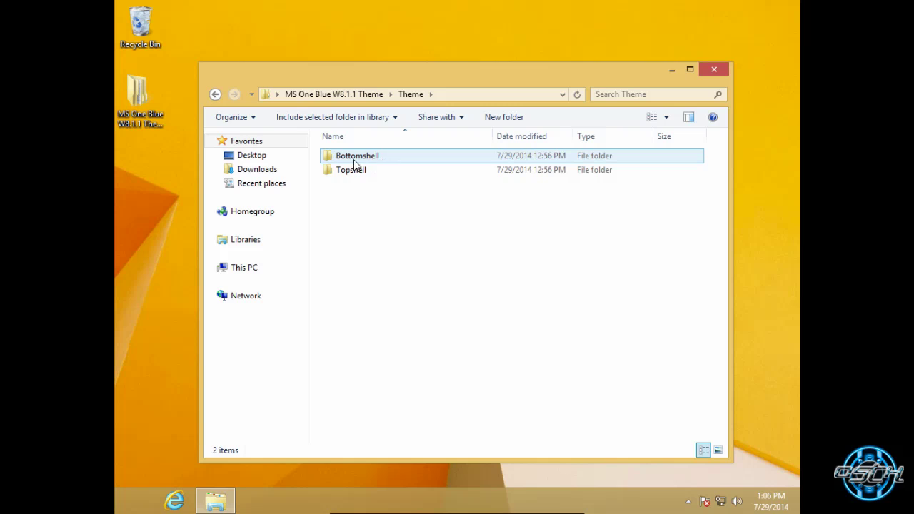
left_click(385, 163)
left_click(371, 171)
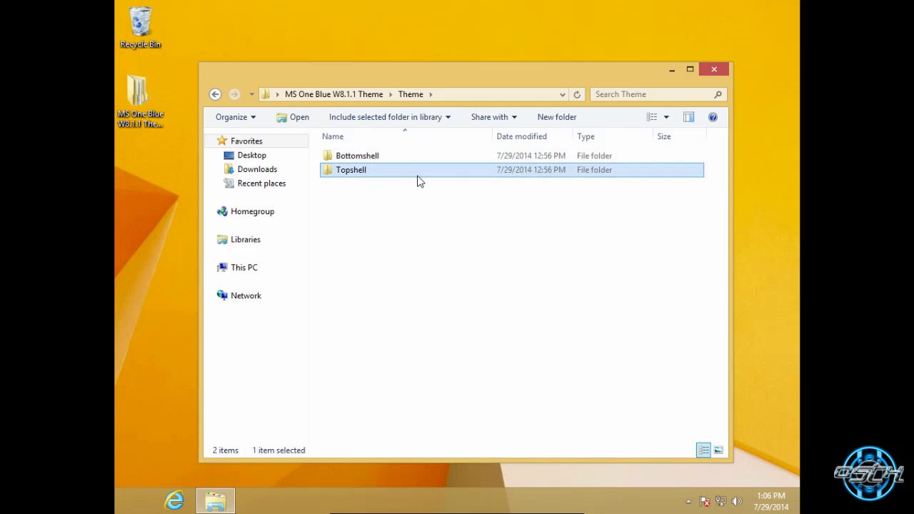
Copy the Ms One Blue folder and the MS One Blue theme file from the Bottomshell folder
double_click(375, 160)
left_click_drag(382, 178, 356, 155)
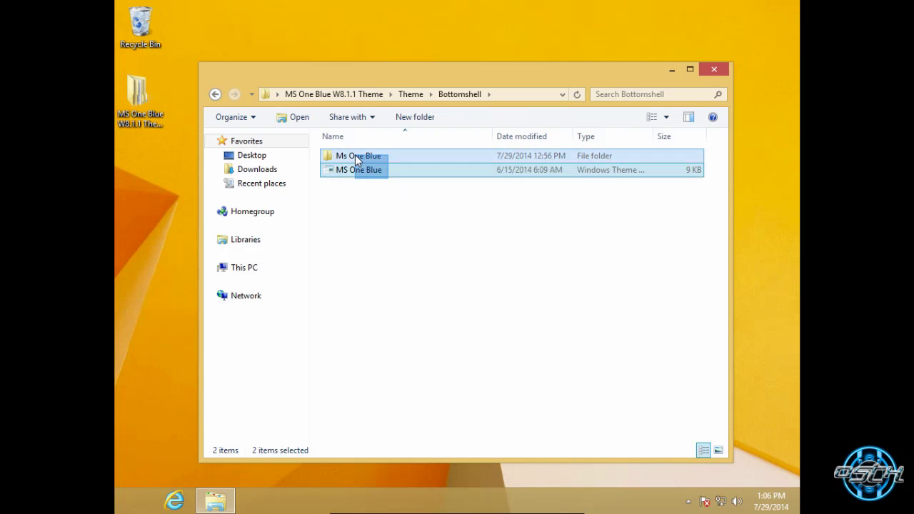
right_click(356, 156)
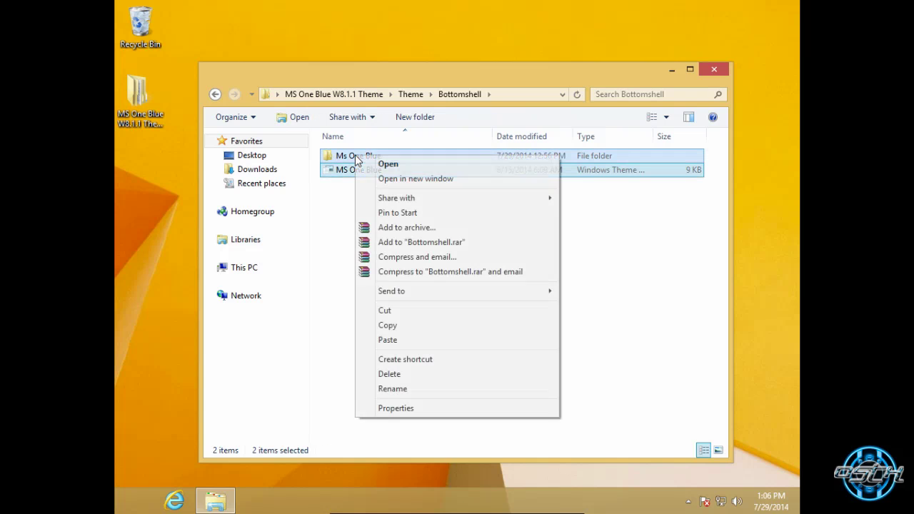
left_click(392, 325)
Go to the Windows\Resources\Themes folder on Local Disk (C:) in a maximized window
left_click(290, 269)
left_click(436, 178)
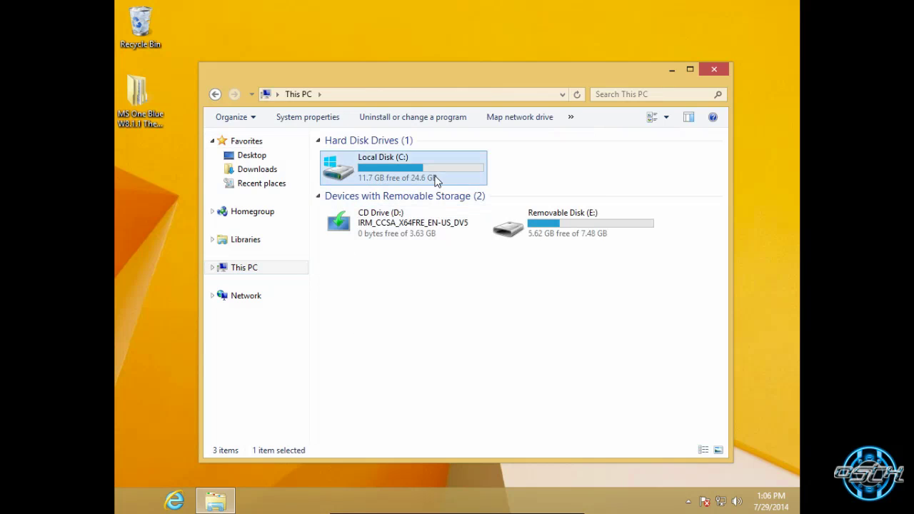
double_click(435, 178)
left_click(689, 70)
left_click(367, 162)
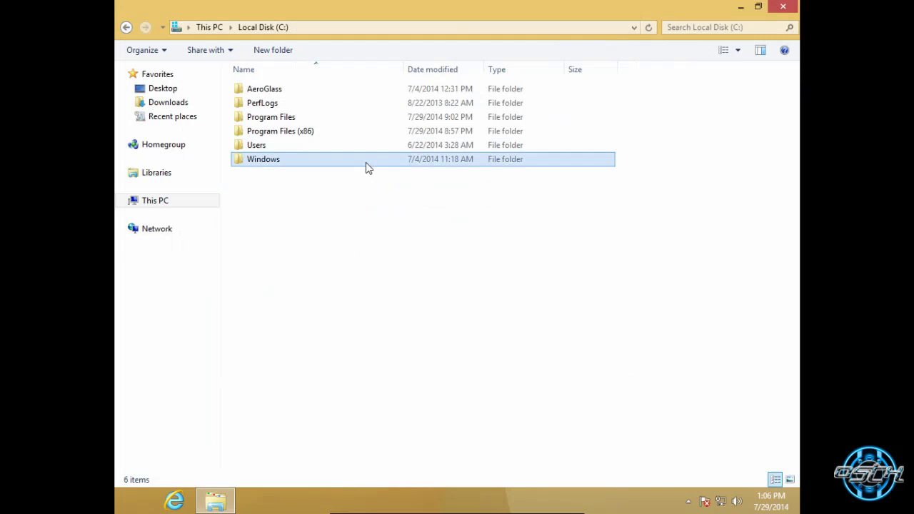
double_click(365, 162)
type("regedit")
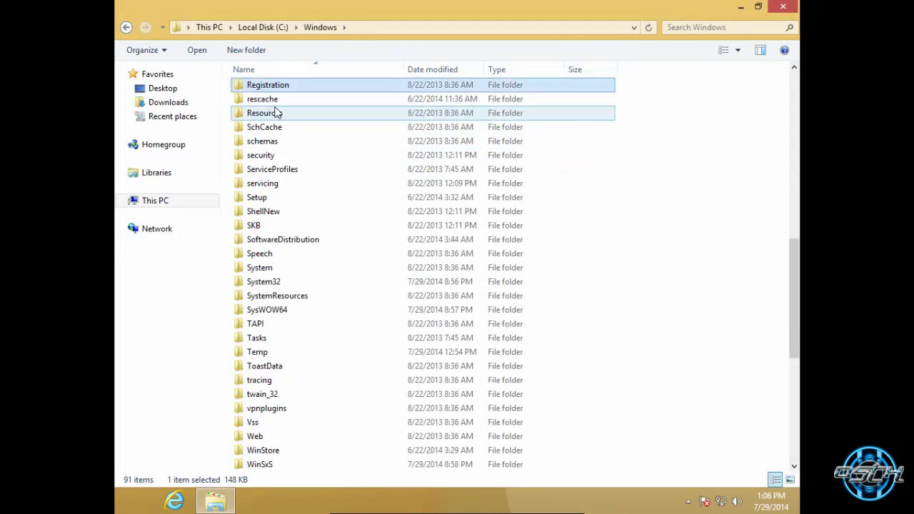
left_click(277, 113)
double_click(278, 113)
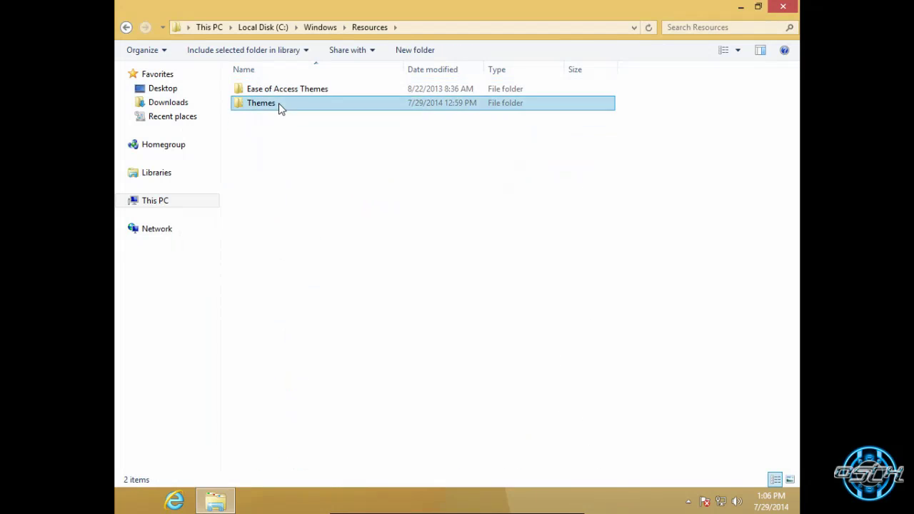
double_click(279, 103)
Paste the copied theme items into the Themes folder, skipping files that already exist, and close the window
right_click(670, 188)
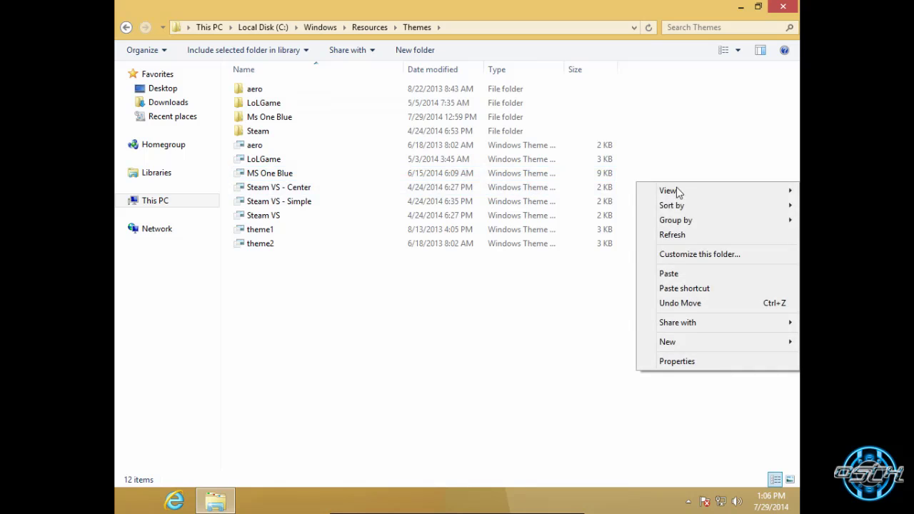
left_click(670, 275)
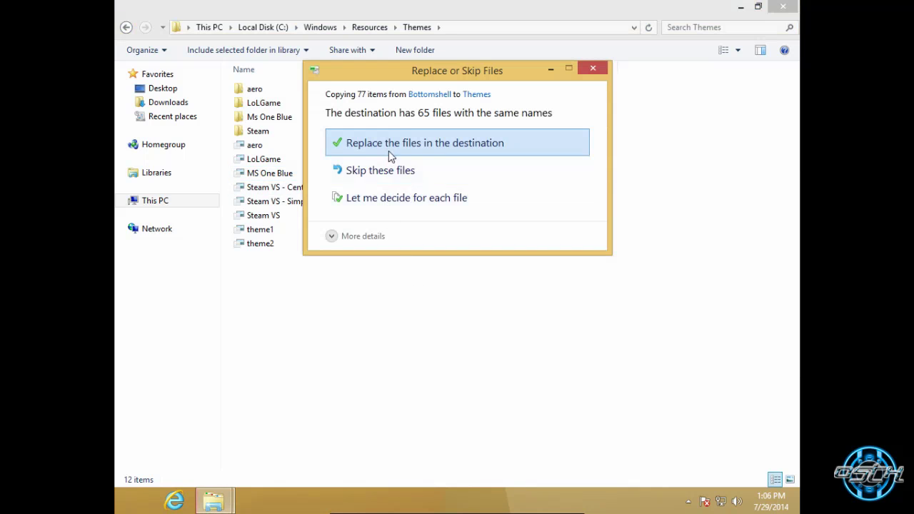
left_click(395, 173)
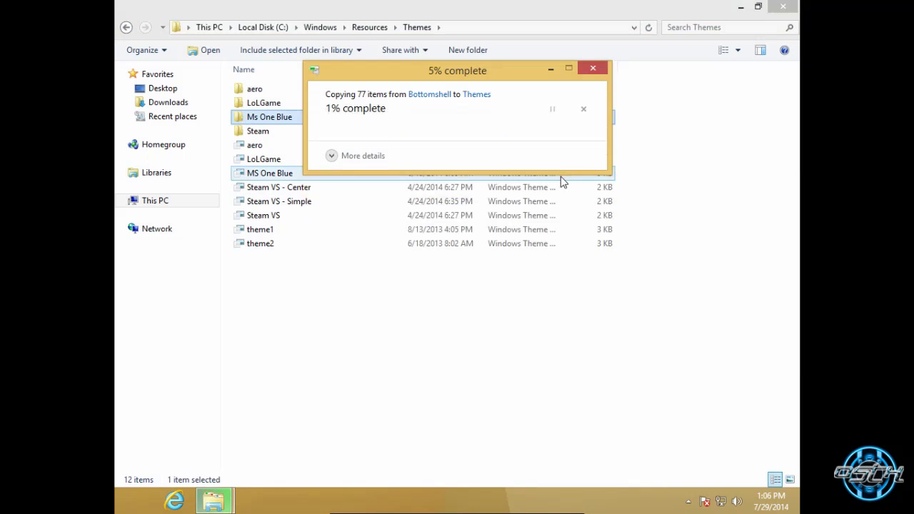
left_click(782, 9)
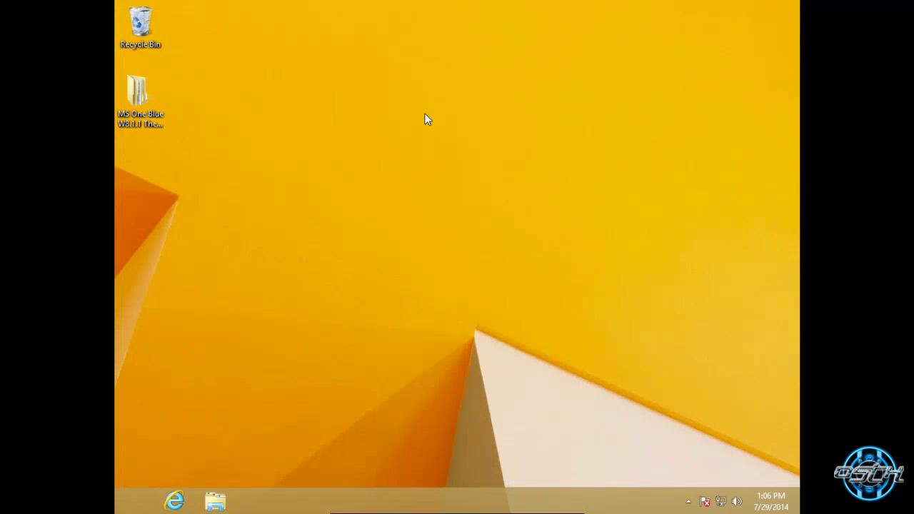
Apply the installed MS One blue theme in the Personalization settings and close the window
right_click(424, 114)
left_click(463, 241)
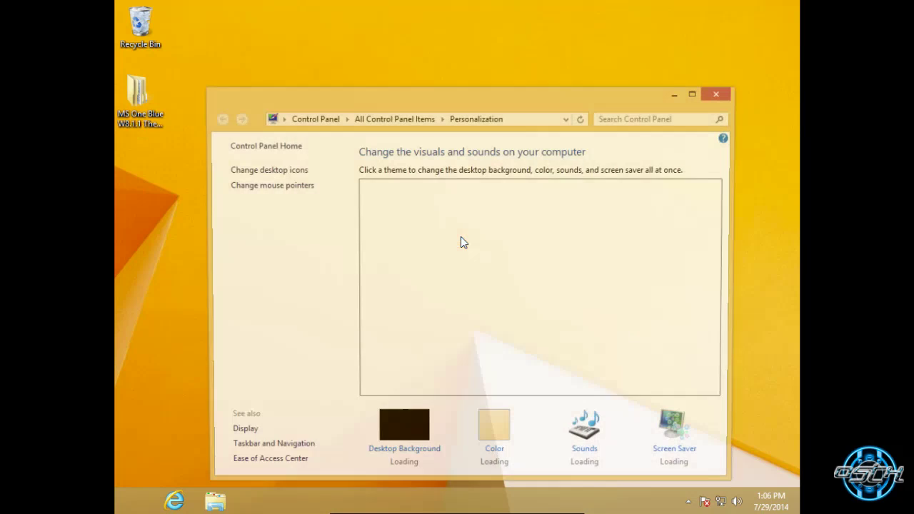
scroll(627, 327, "down", 2)
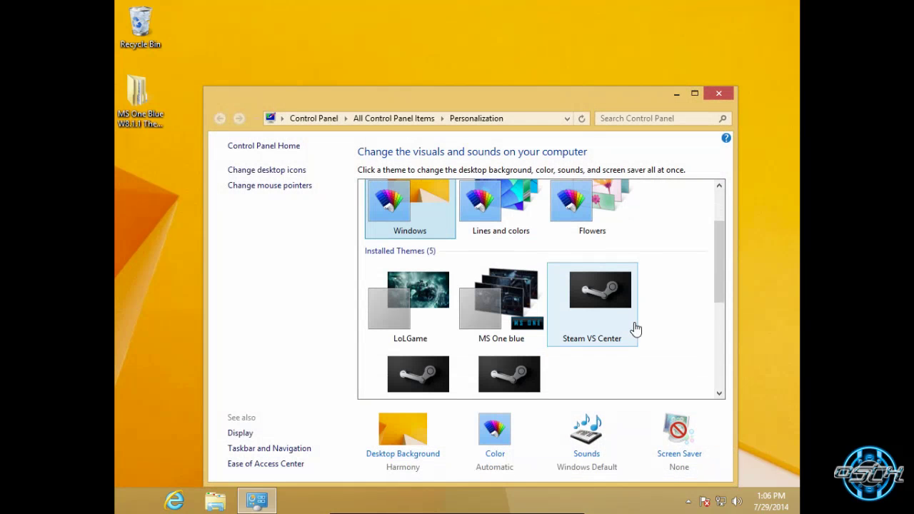
left_click(694, 93)
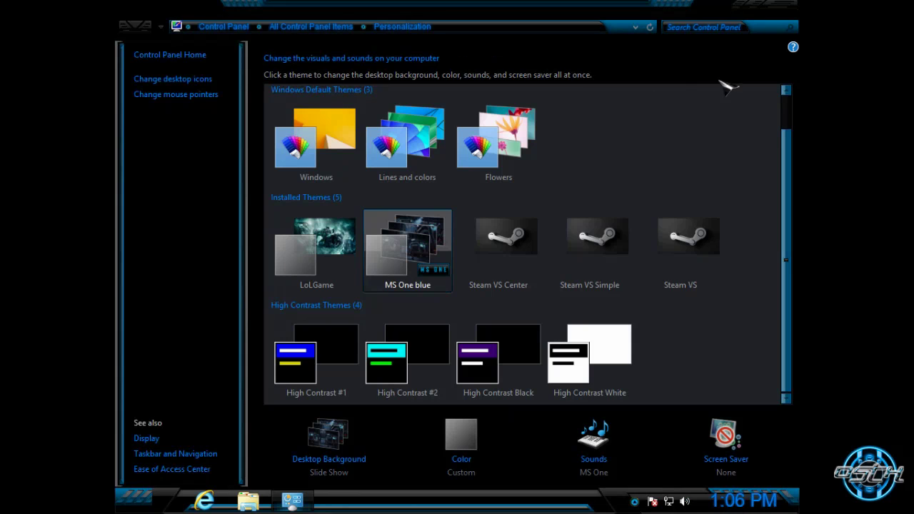
left_click(786, 12)
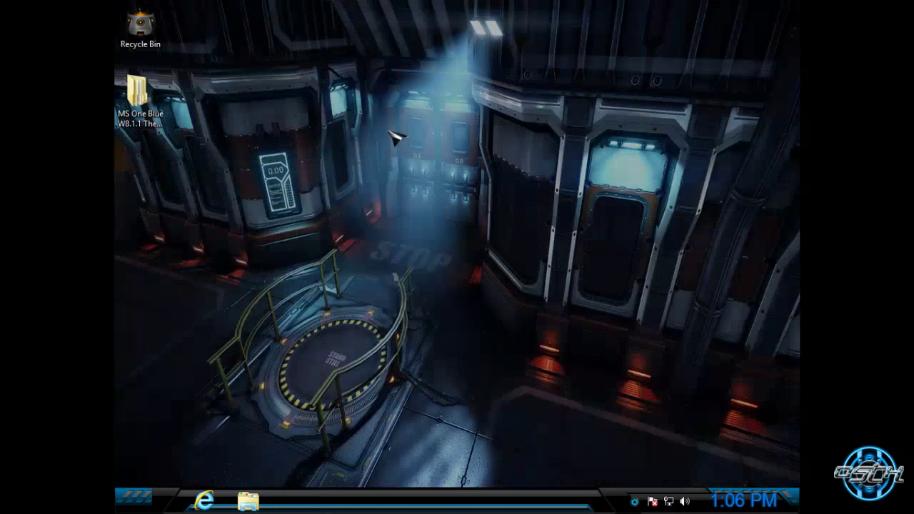
Set the start button style to the white Windows logo in the StartIsBack appearance settings
right_click(135, 495)
left_click(171, 475)
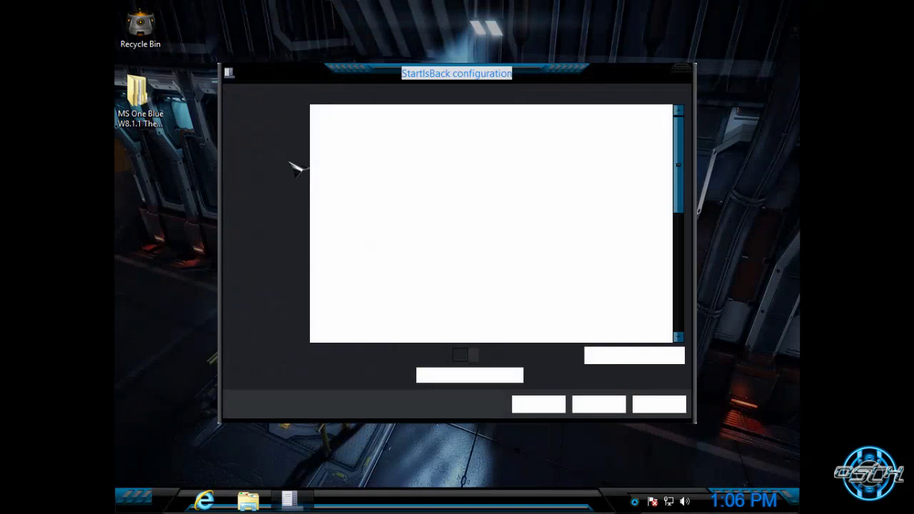
left_click(260, 122)
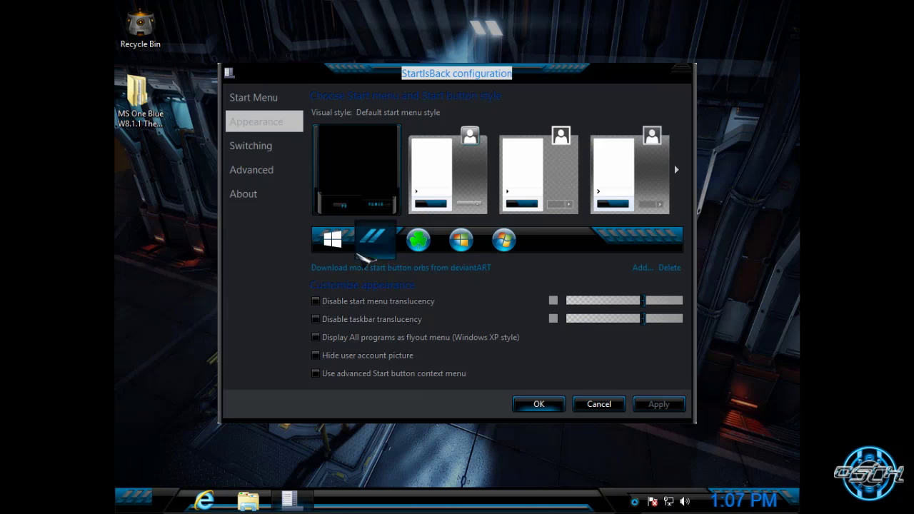
left_click(332, 240)
left_click(543, 405)
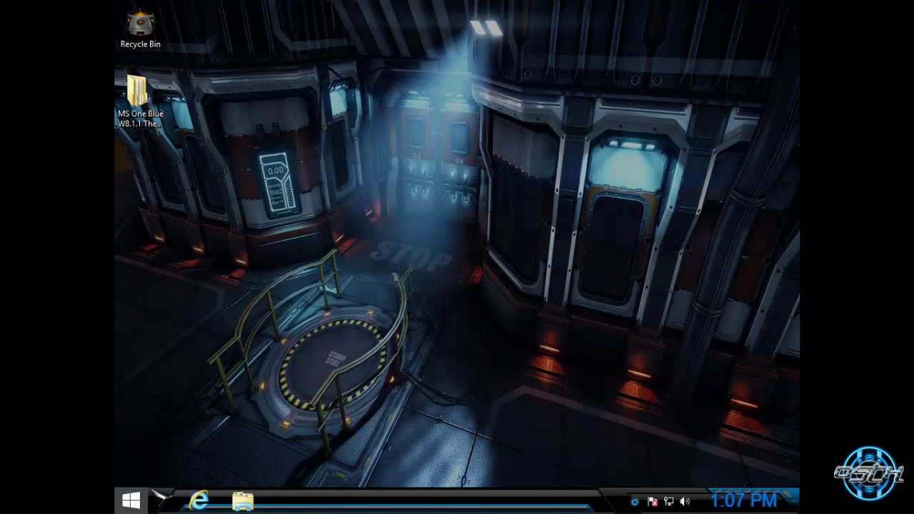
right_click(246, 178)
left_click(339, 218)
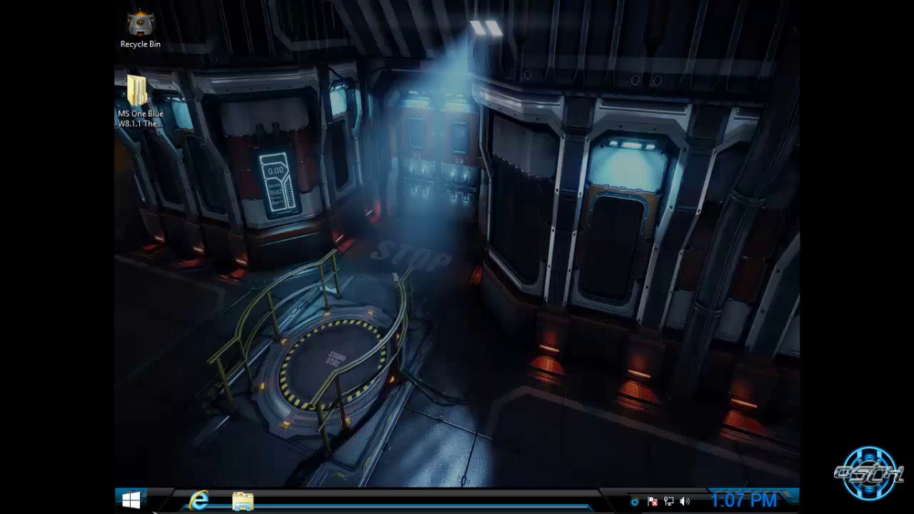
Open the StartIsBack appearance settings and start adding a custom start button image
right_click(136, 500)
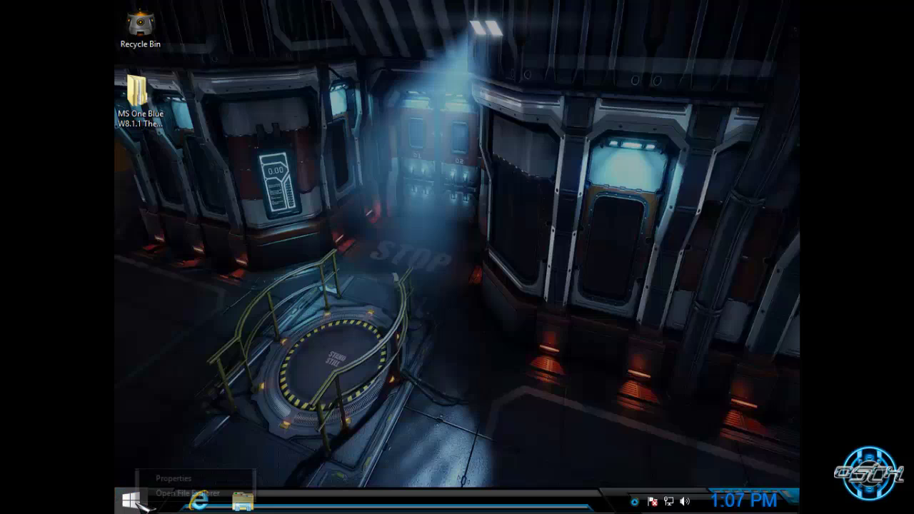
left_click(168, 476)
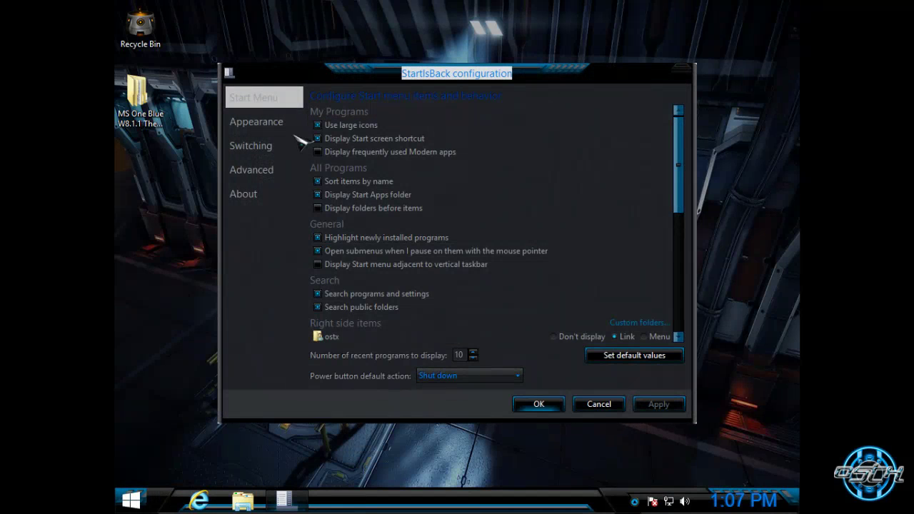
left_click(287, 126)
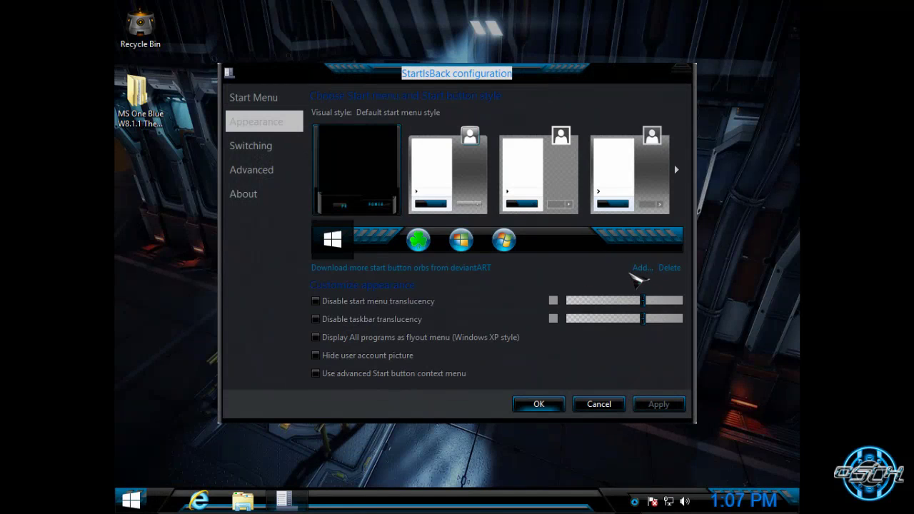
left_click(641, 268)
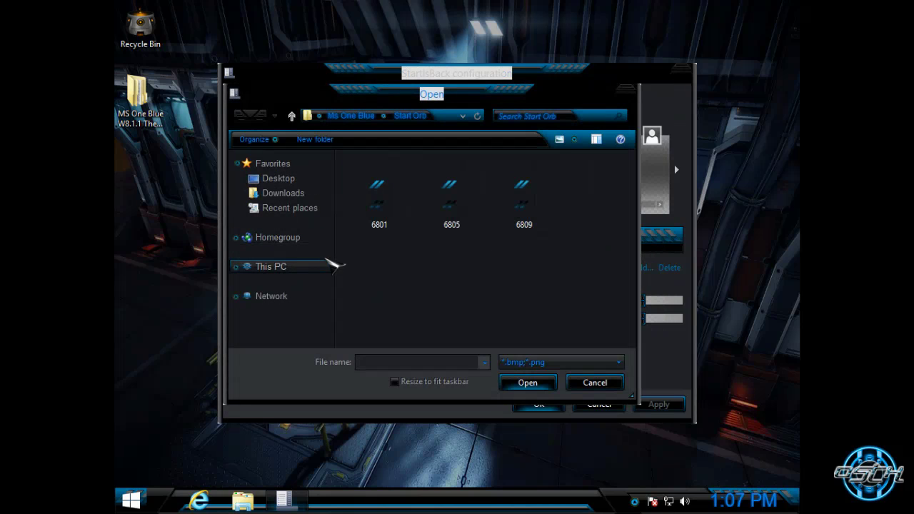
Browse to the Windows\Resources\Themes\Ms One Blue\Start Orb folder on Local Disk (C:) for the orb image
left_click(322, 265)
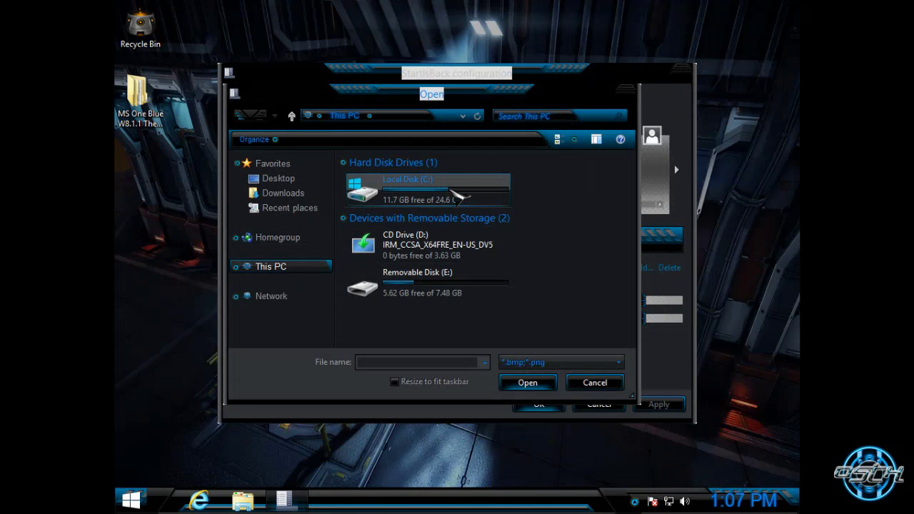
double_click(457, 199)
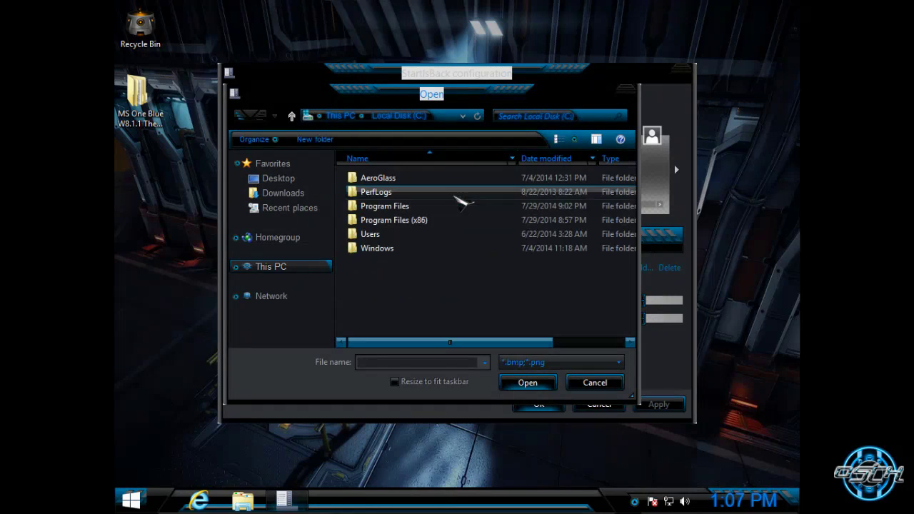
double_click(395, 250)
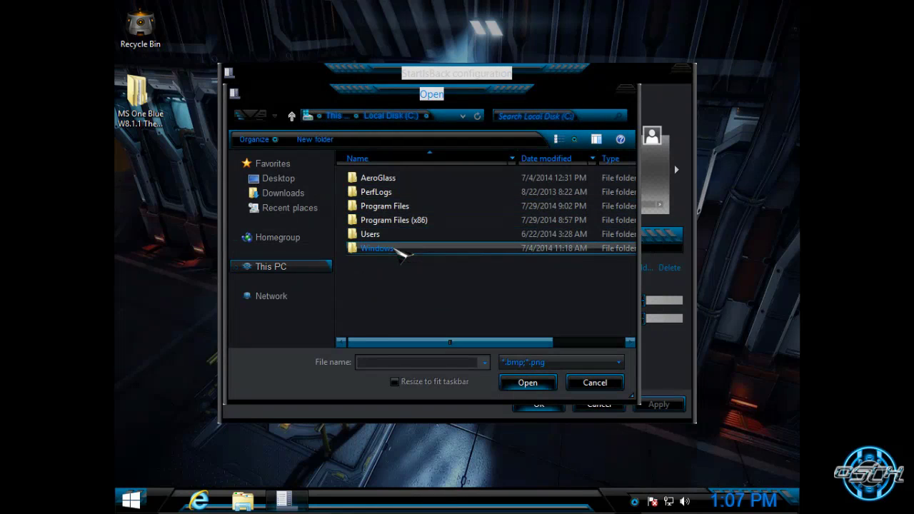
scroll(401, 208, "down", 14)
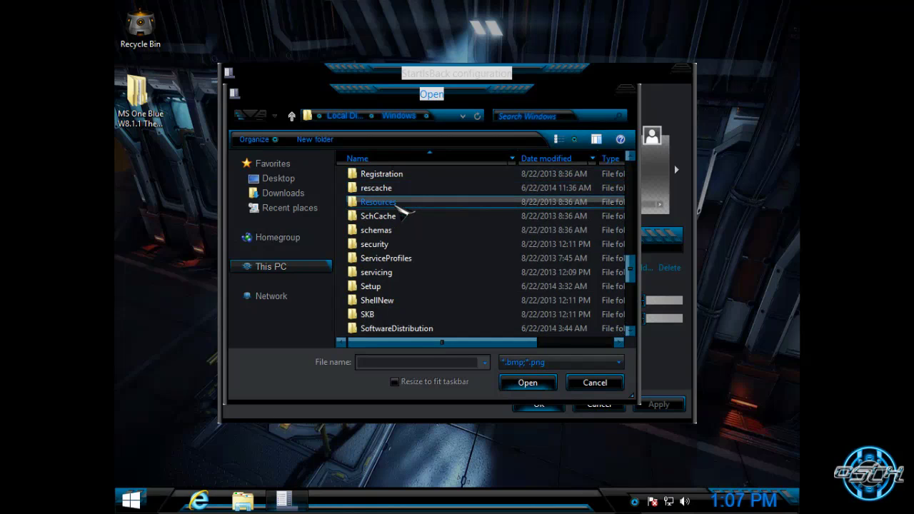
double_click(401, 205)
double_click(392, 197)
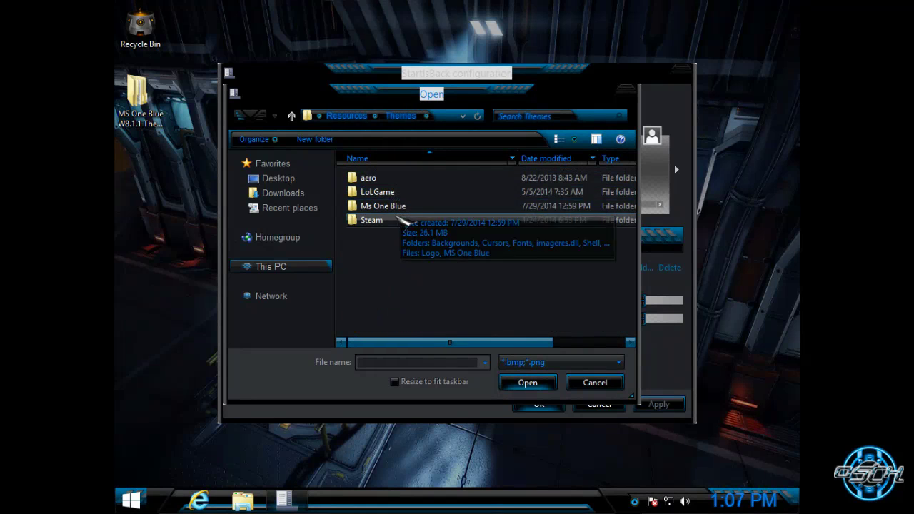
double_click(412, 208)
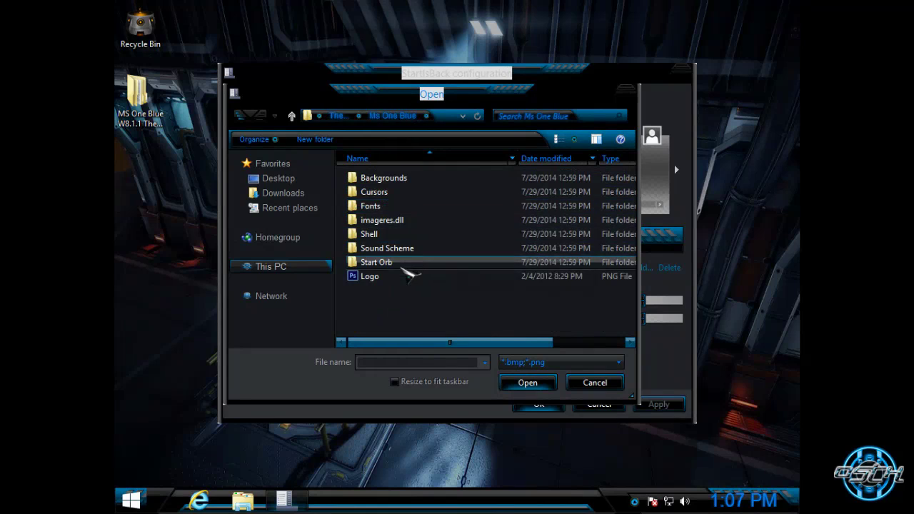
double_click(397, 264)
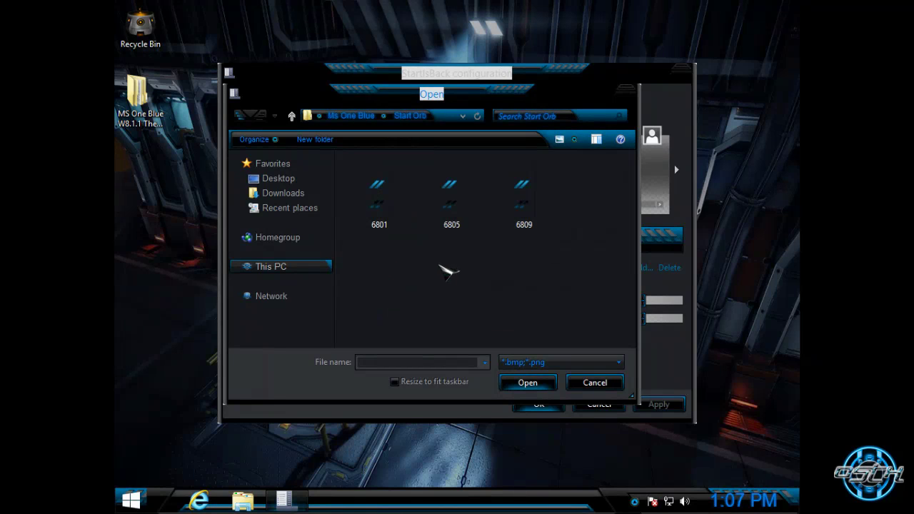
Add the 6801 image as the start button orb, save the StartIsBack settings and try the new button
left_click(394, 211)
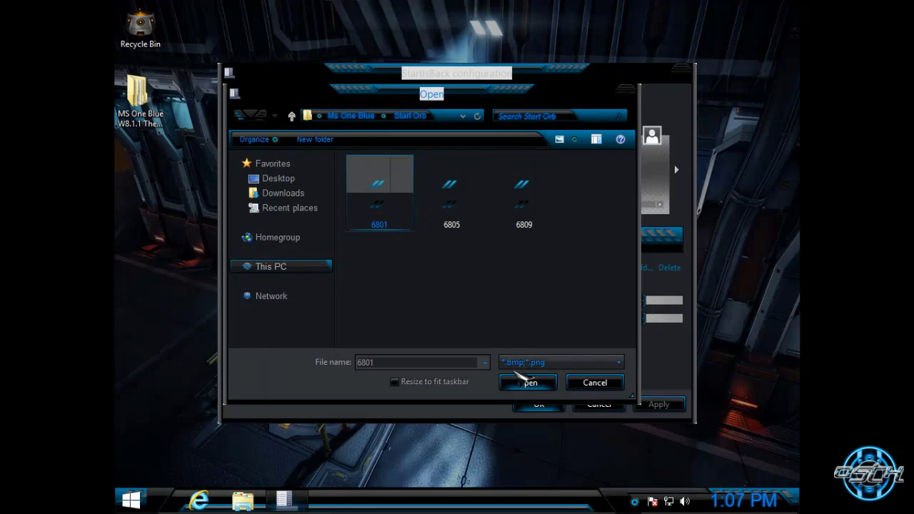
left_click(527, 382)
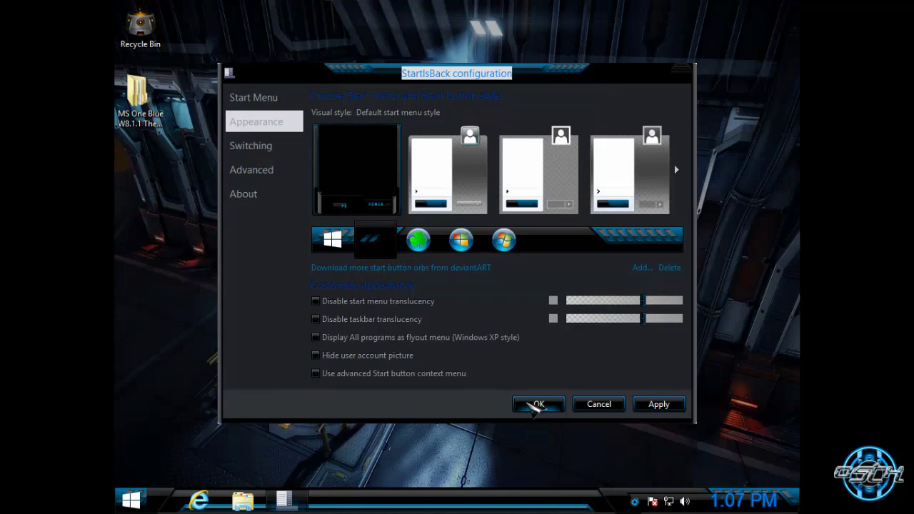
left_click(537, 405)
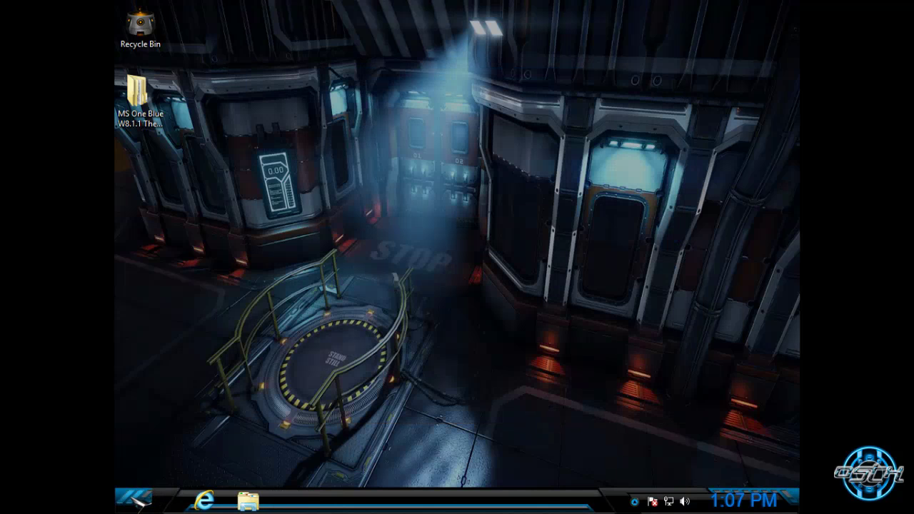
left_click(140, 500)
left_click(140, 500)
right_click(212, 155)
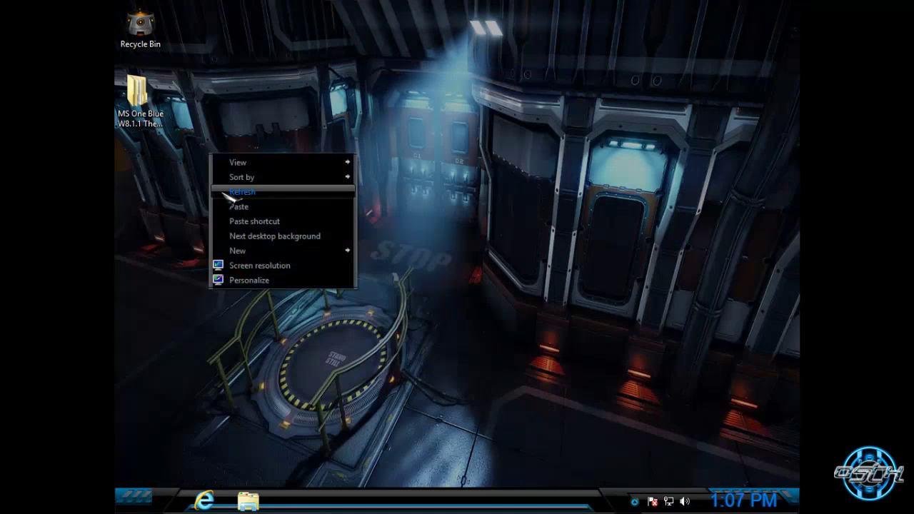
left_click(166, 125)
Look through the MS One Blue System Metrics folder inside Extras of the desktop theme folder, and return to Extras
double_click(143, 100)
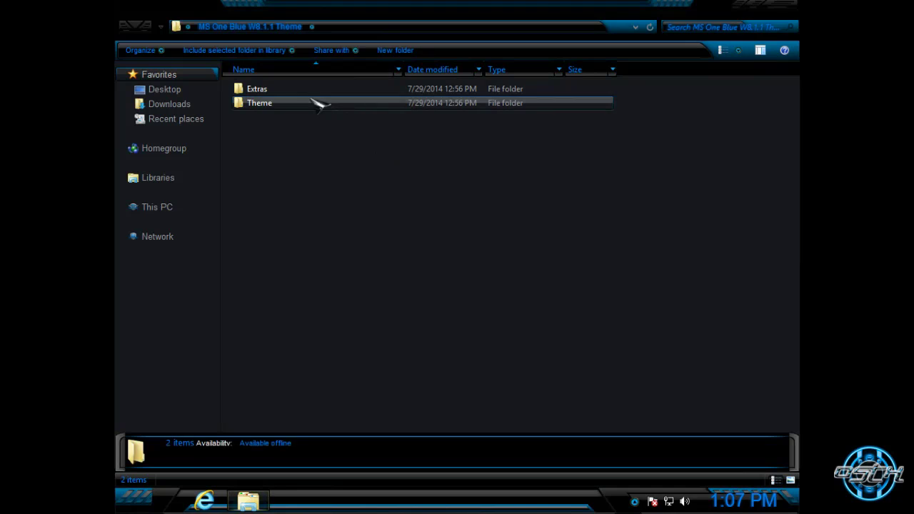
double_click(301, 94)
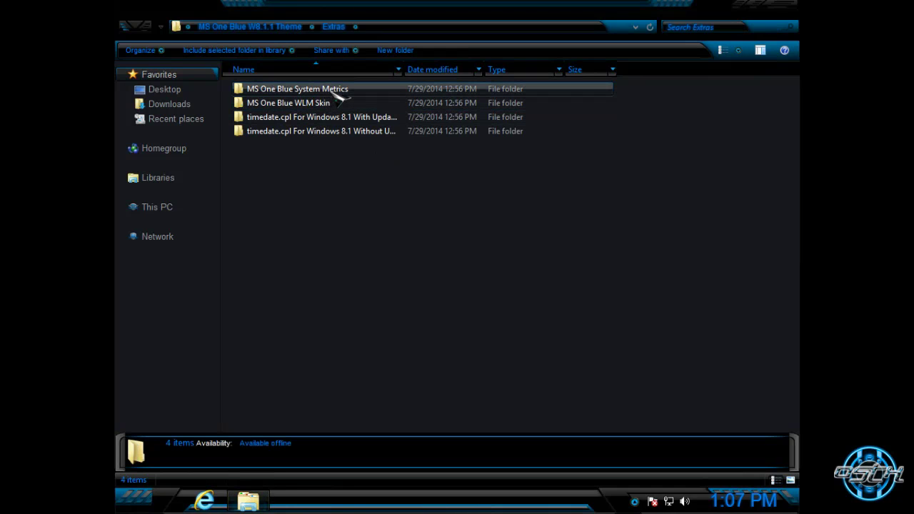
double_click(333, 93)
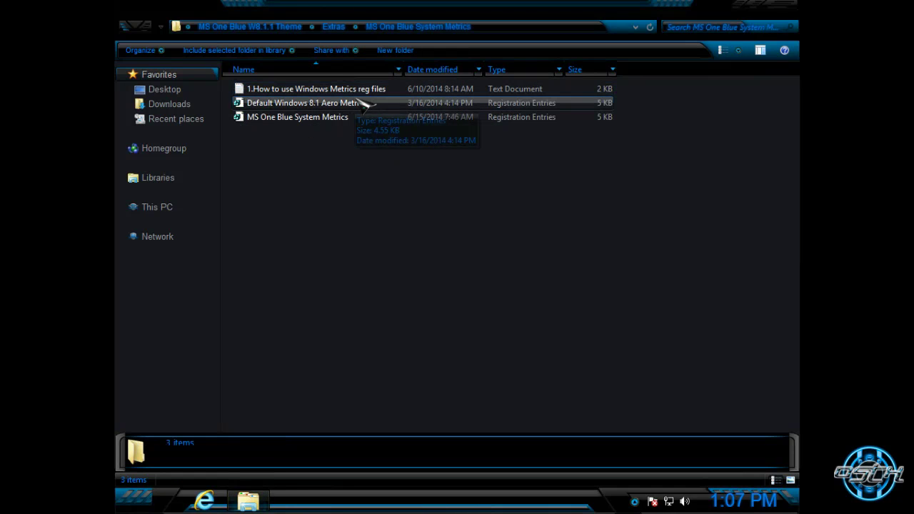
left_click(133, 27)
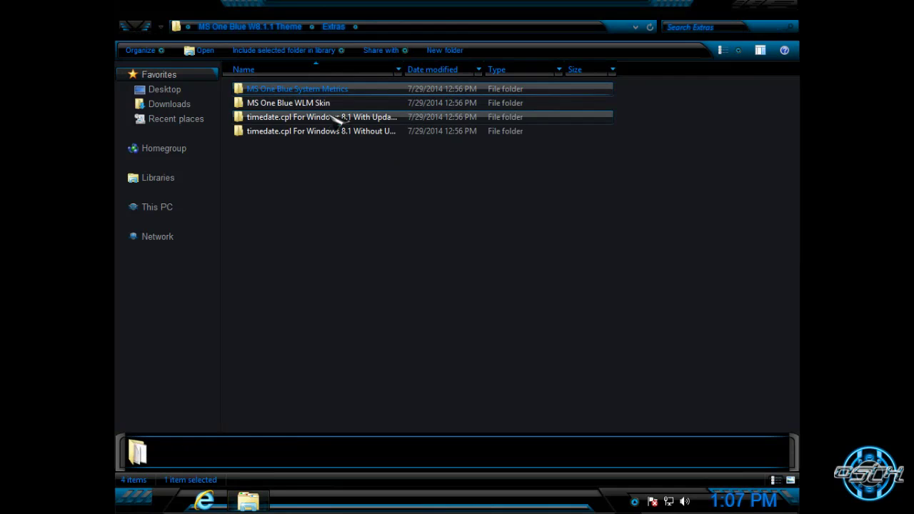
Widen the Name column to read the full timedate.cpl folder names in Extras, and view the taskbar's clock and calendar
left_click(366, 106)
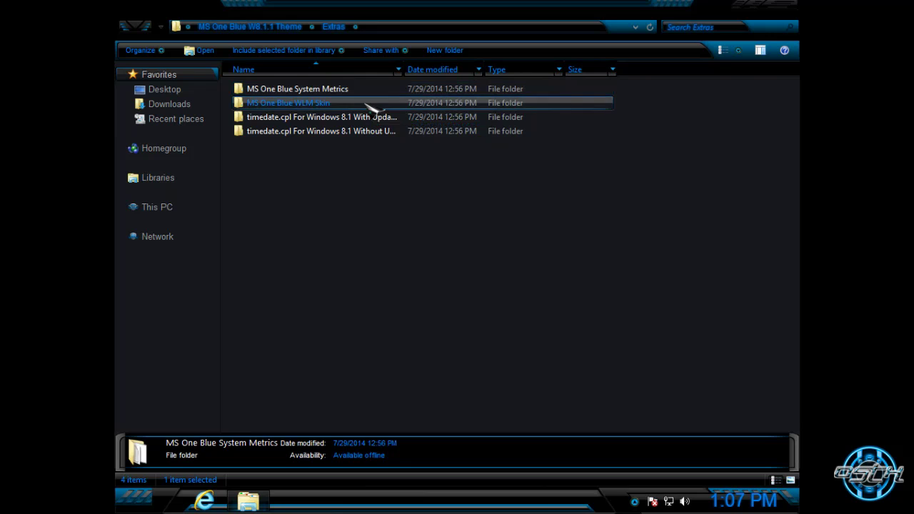
left_click(334, 120)
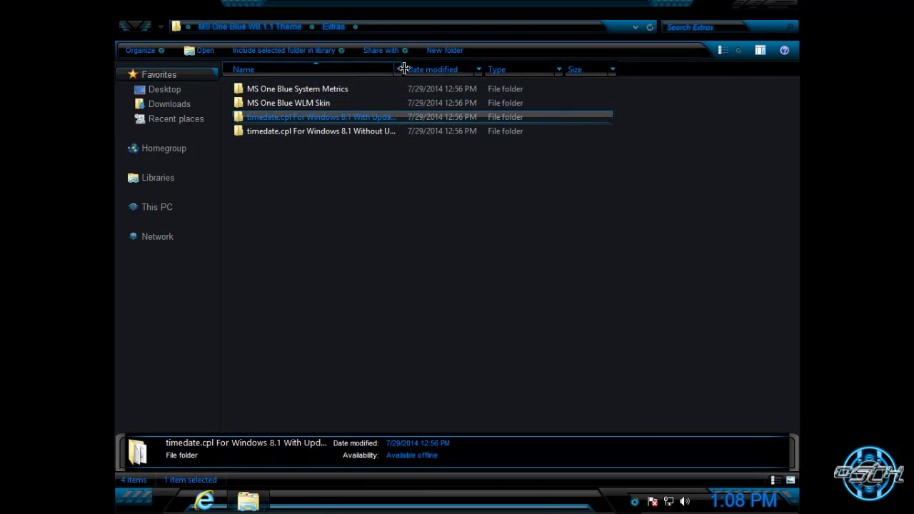
left_click_drag(404, 67, 462, 69)
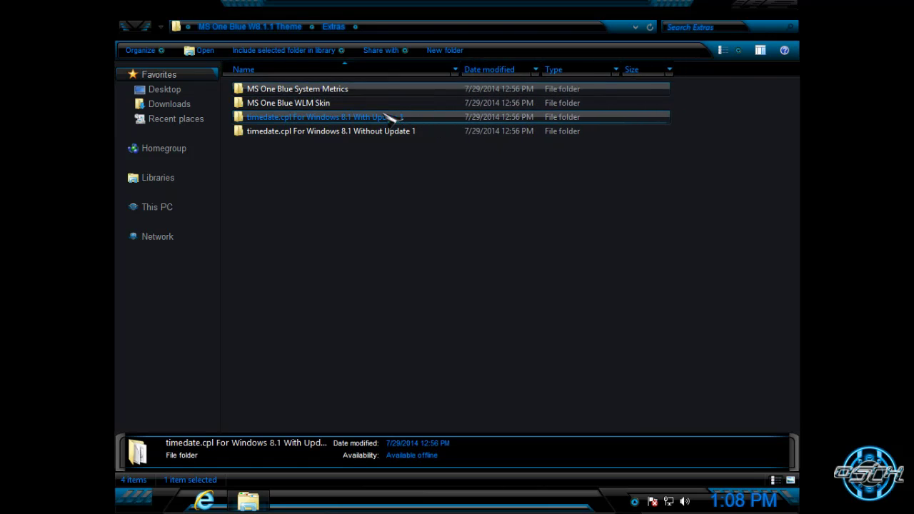
left_click(379, 133)
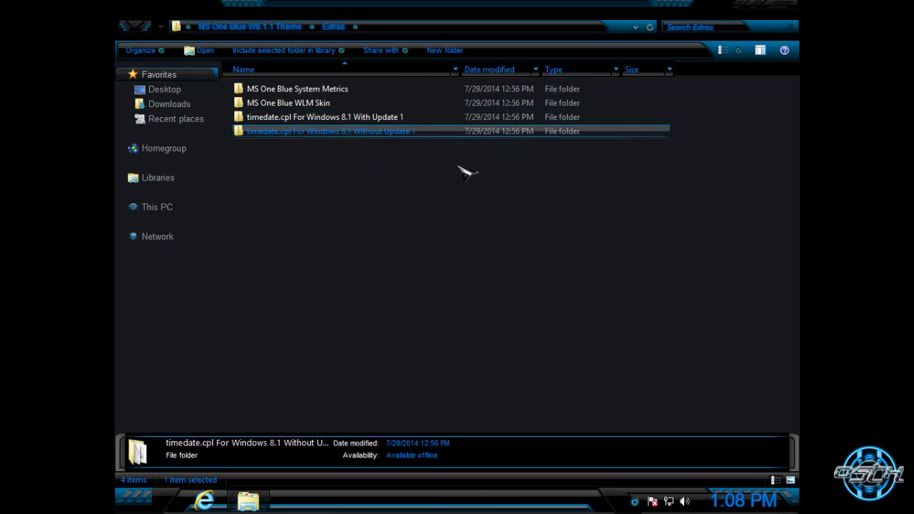
left_click(748, 501)
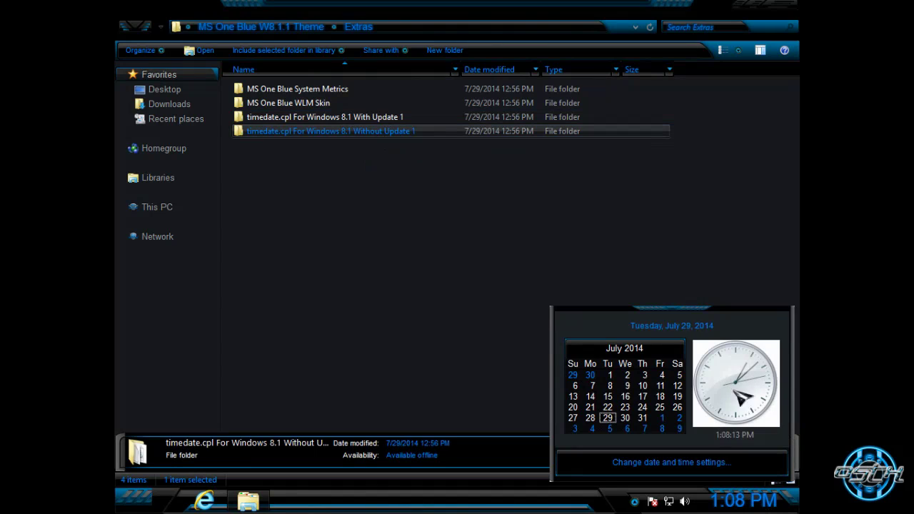
Open the timedate.cpl For Windows 8.1 With Update 1 folder, examine its files and restore the window from maximized size
left_click(339, 117)
double_click(340, 117)
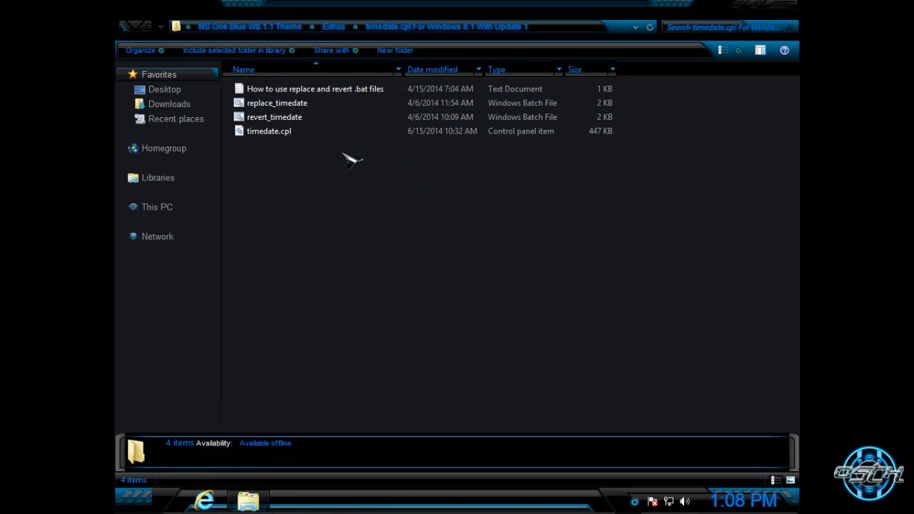
left_click(302, 135)
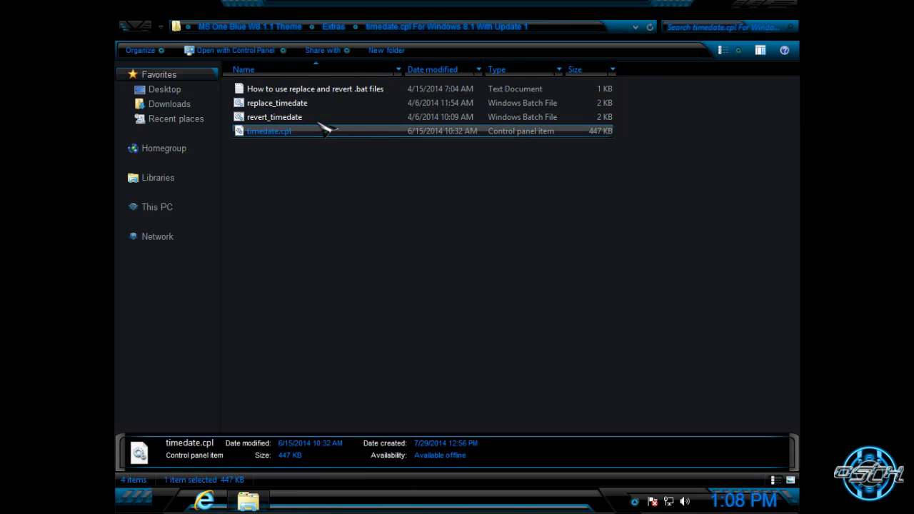
left_click(357, 160)
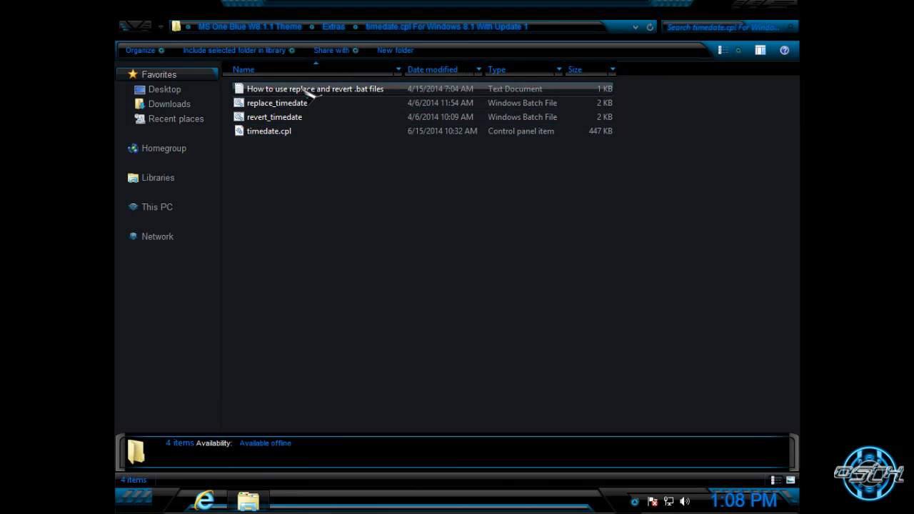
left_click_drag(320, 135, 579, 179)
left_click_drag(709, 8, 516, 67)
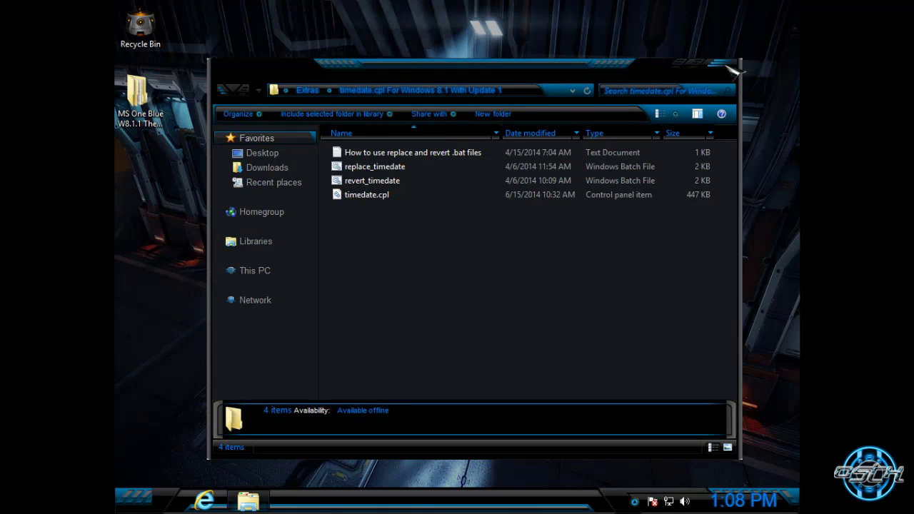
Select timedate.cpl, examine the clock and calendar flyout it affects, and refresh the folder
left_click(437, 197)
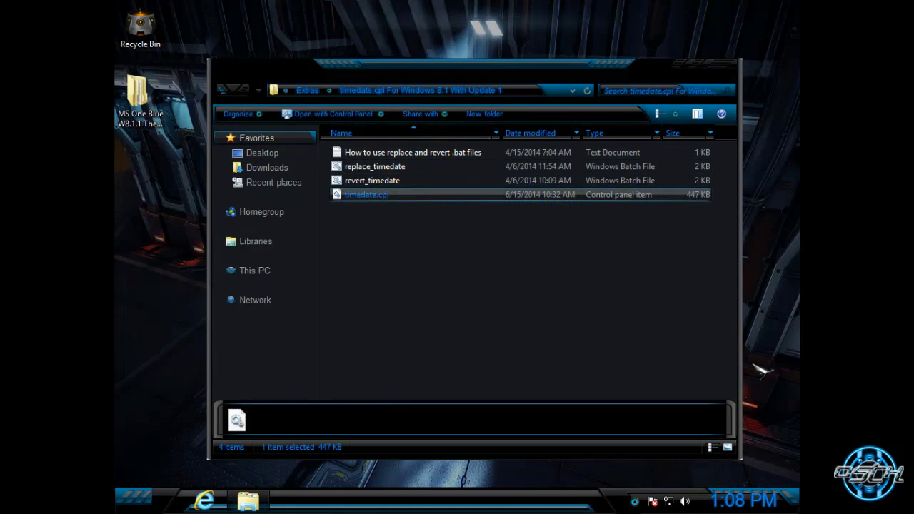
left_click(767, 501)
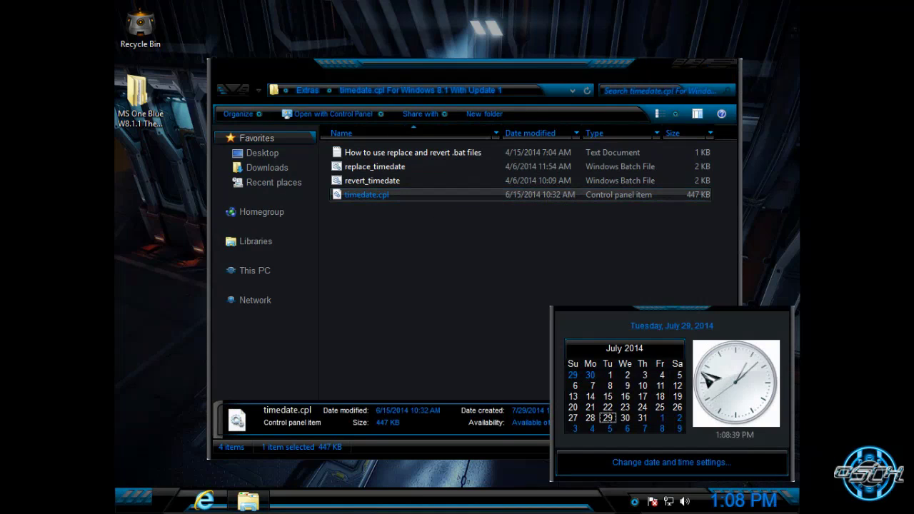
right_click(479, 265)
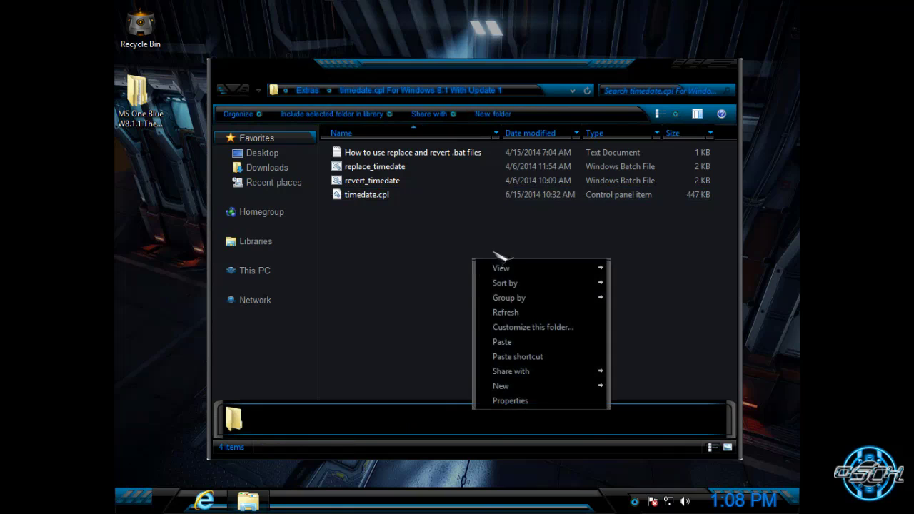
left_click(508, 316)
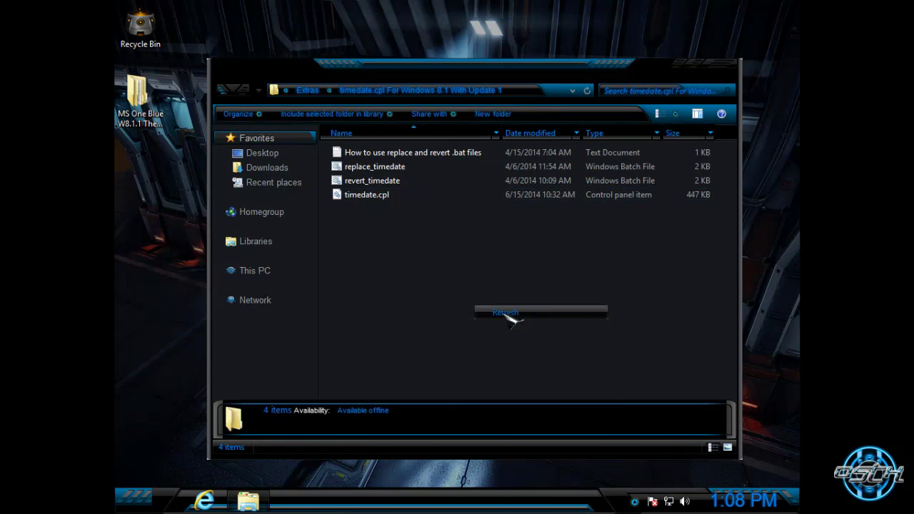
Return to the Extras folder, select the timedate.cpl folder without Update 1, close the window and refresh the desktop
left_click(227, 90)
left_click(418, 195)
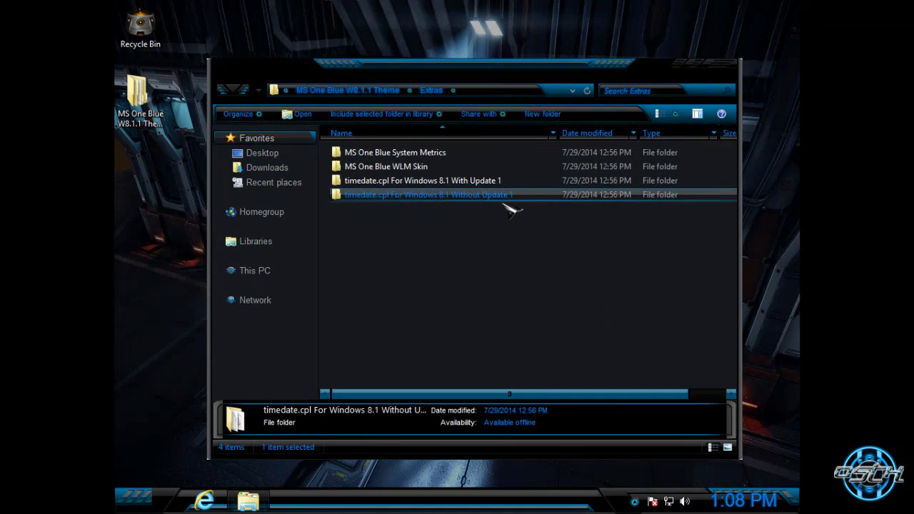
left_click(726, 65)
right_click(275, 100)
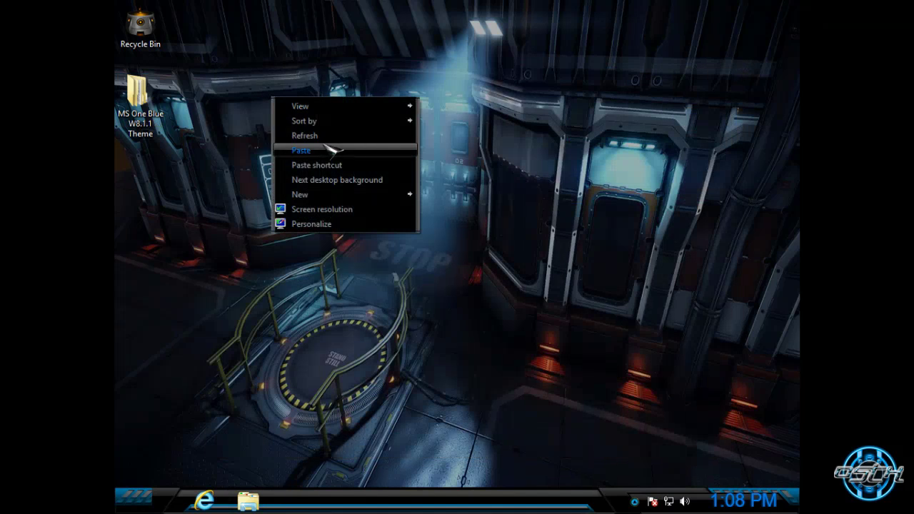
left_click(325, 136)
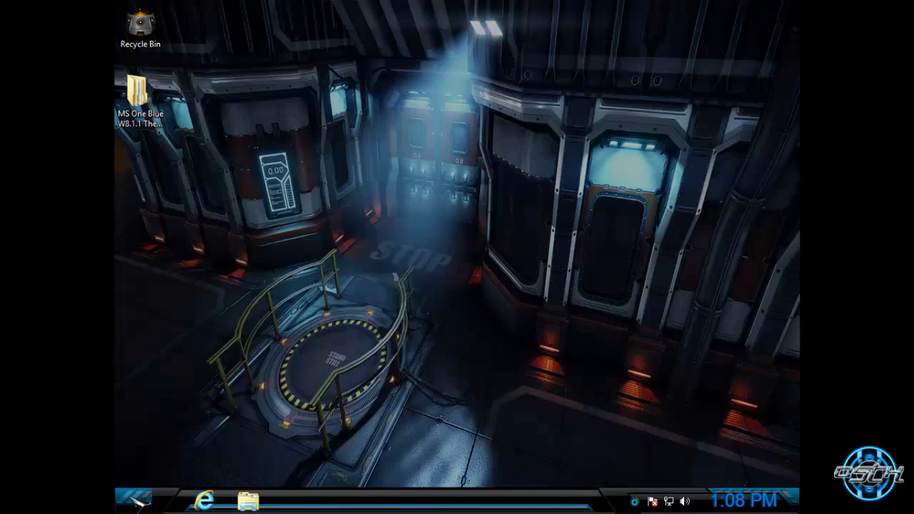
Open the System properties of This PC, examine the themed window at maximized and restored sizes, and close it
left_click(136, 497)
right_click(344, 293)
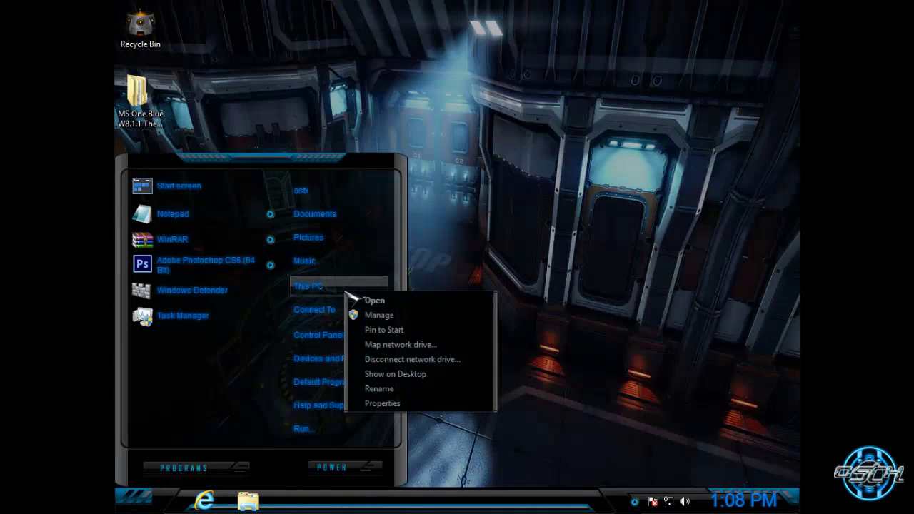
left_click(360, 404)
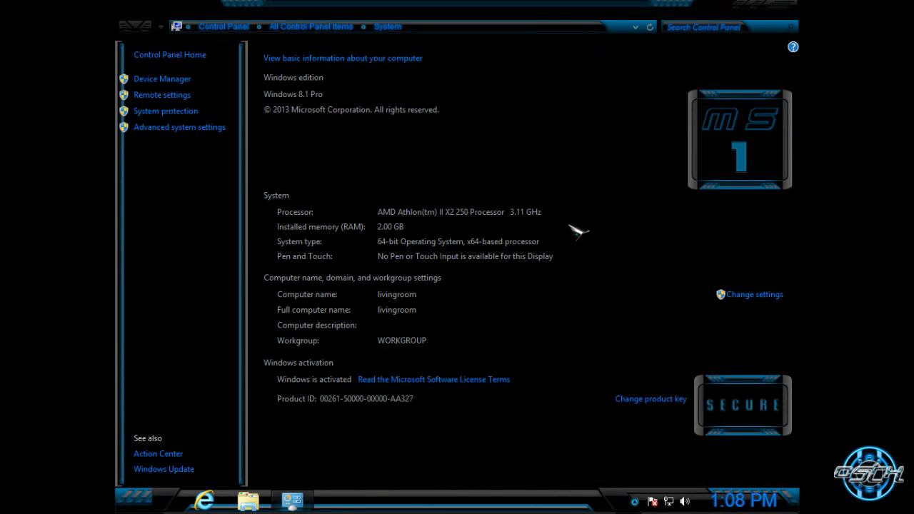
key("super+Down")
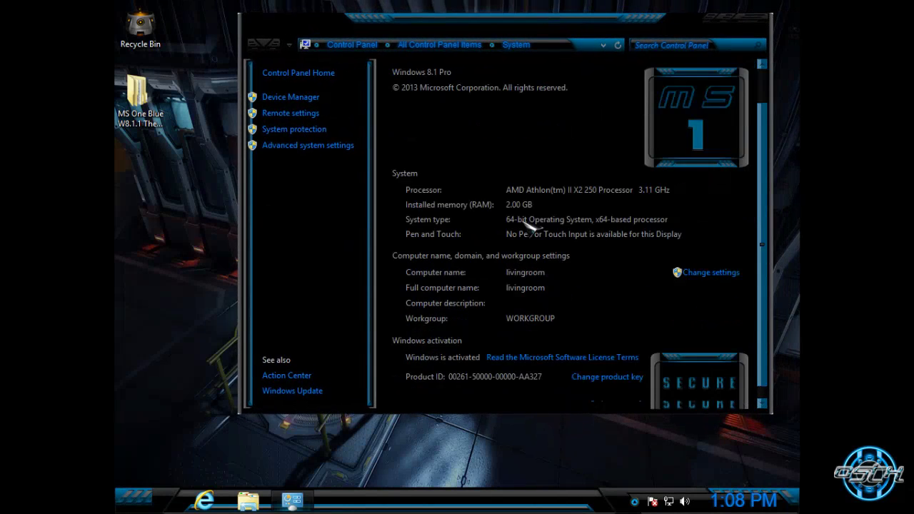
left_click(730, 21)
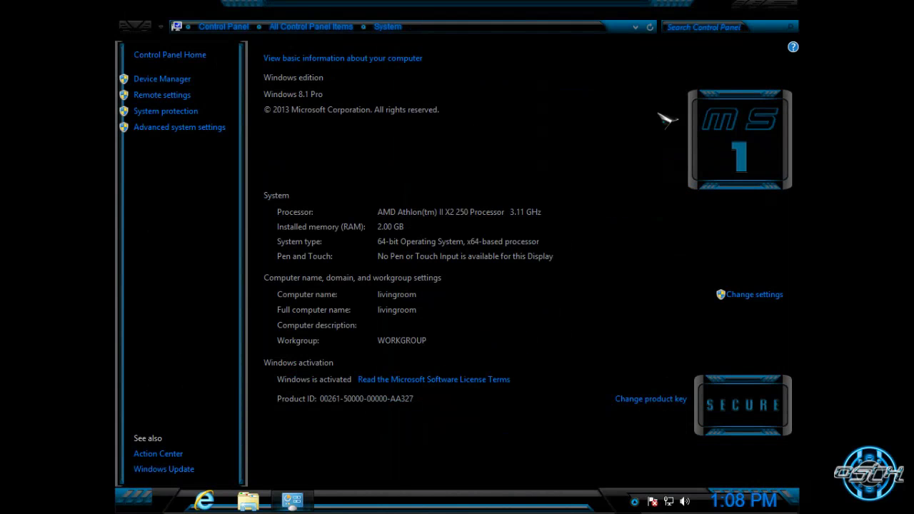
key("super+Down")
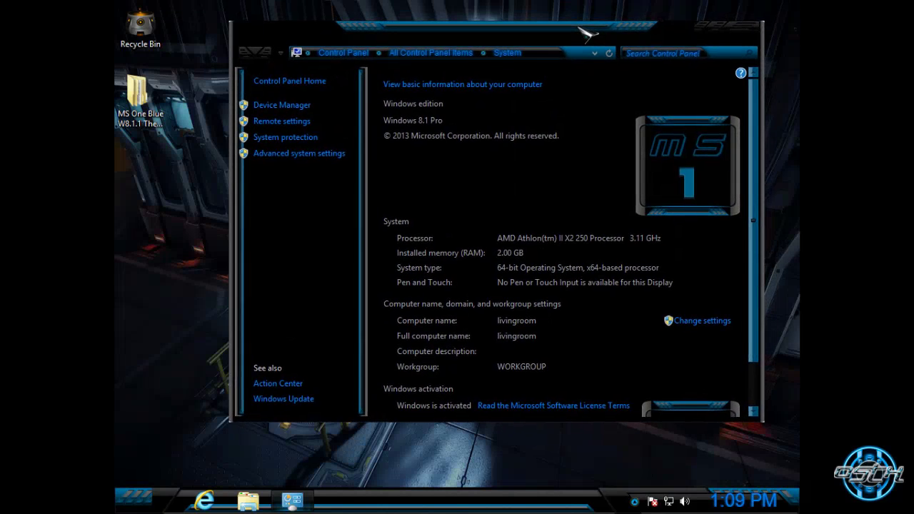
key("alt+F4")
Preview the Ms One Blue wallpapers in the desktop background settings, save the first one as the background and close Personalization
right_click(474, 245)
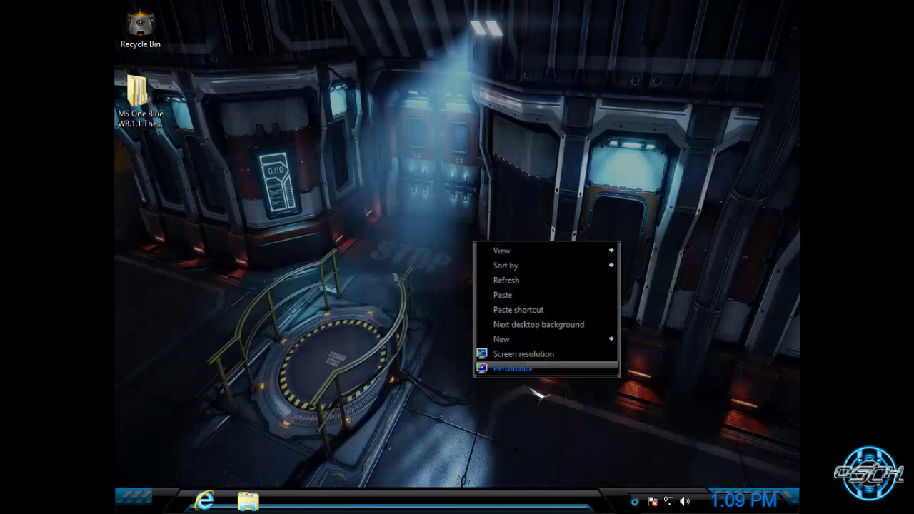
left_click(528, 368)
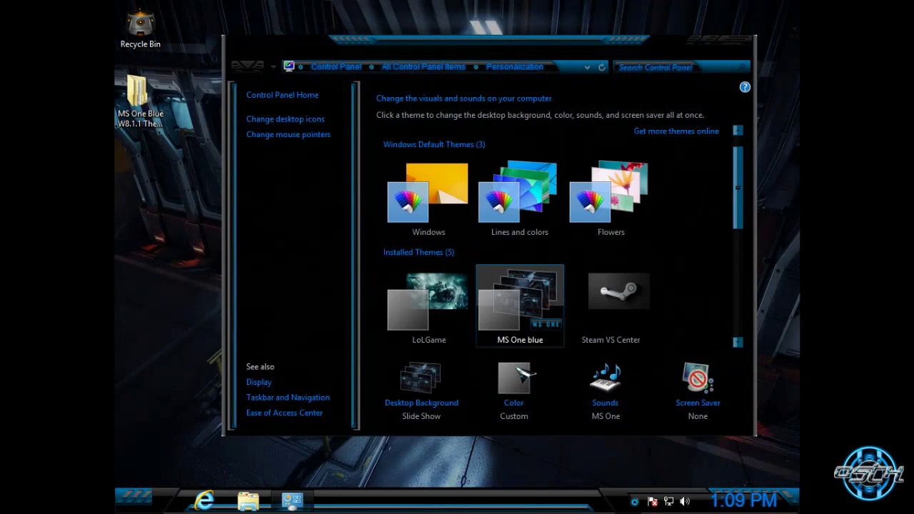
left_click(455, 402)
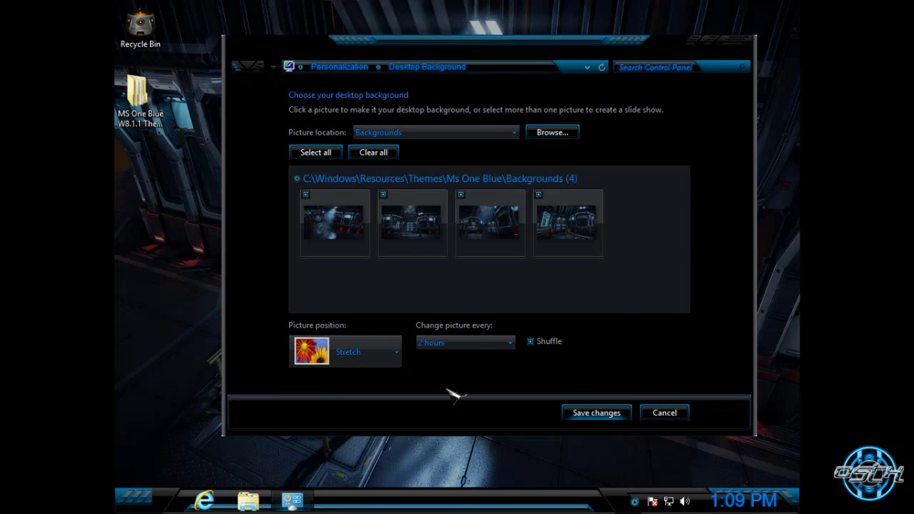
left_click(403, 243)
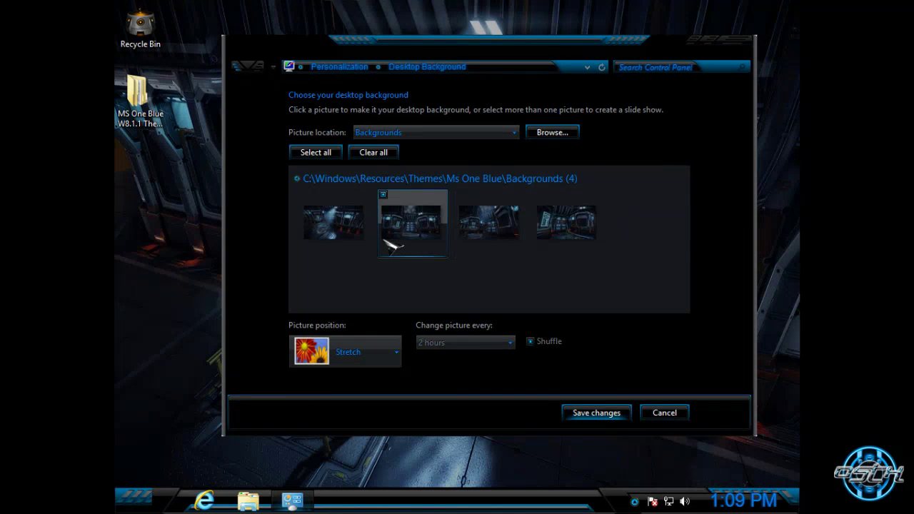
left_click(355, 243)
left_click(549, 211)
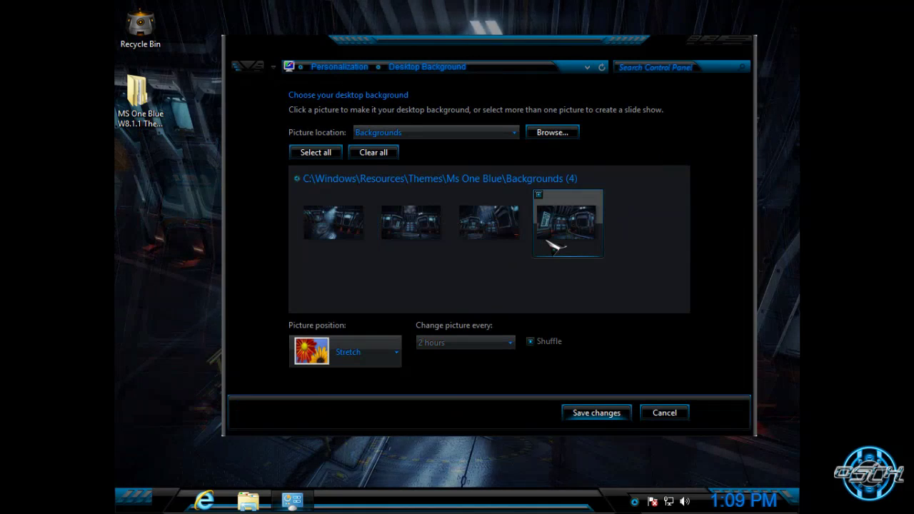
left_click(308, 235)
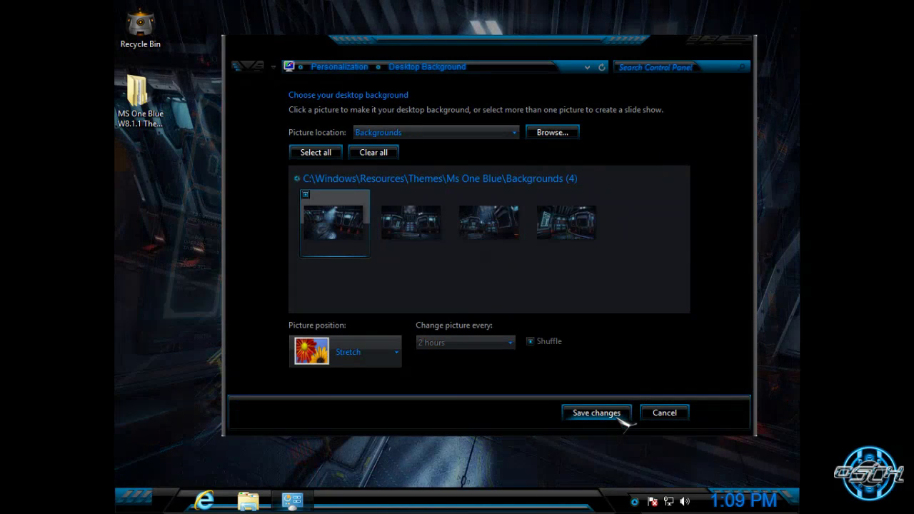
left_click(618, 416)
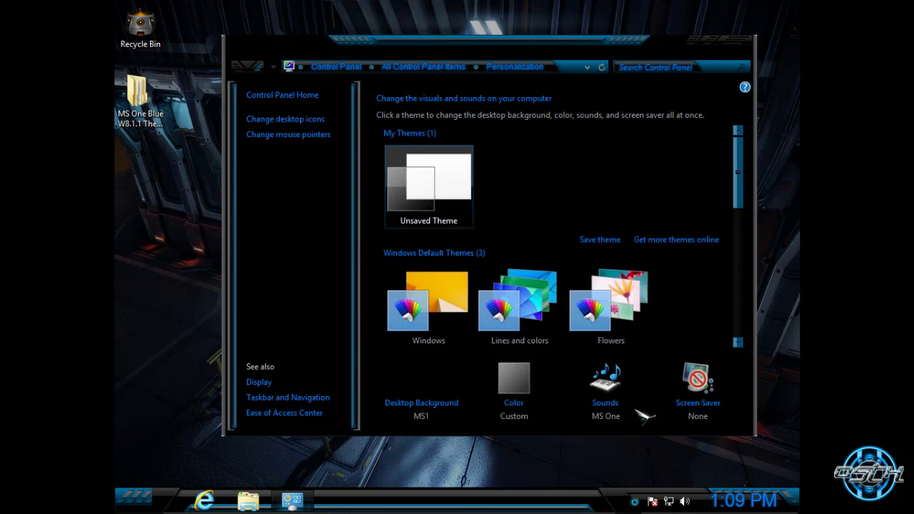
left_click(742, 50)
Open Control Panel to examine its themed icon list and View by selector, and close the window
left_click(136, 495)
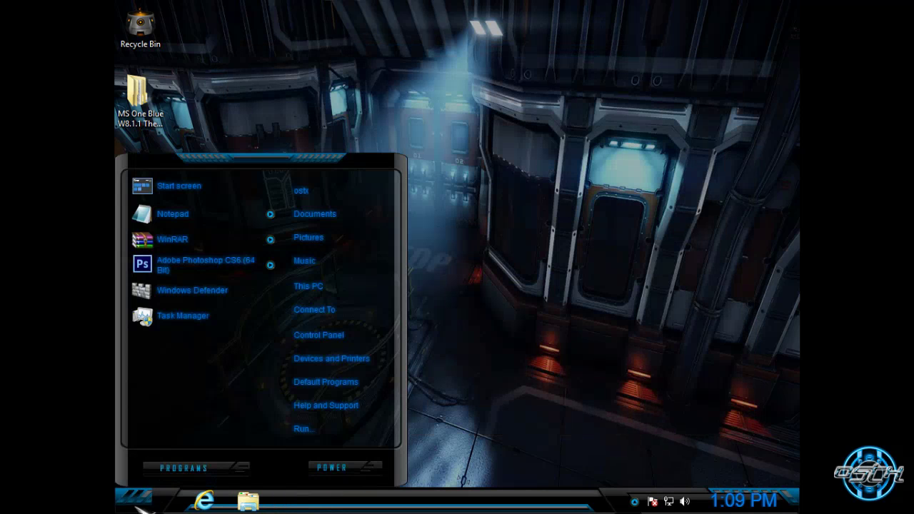
left_click(354, 332)
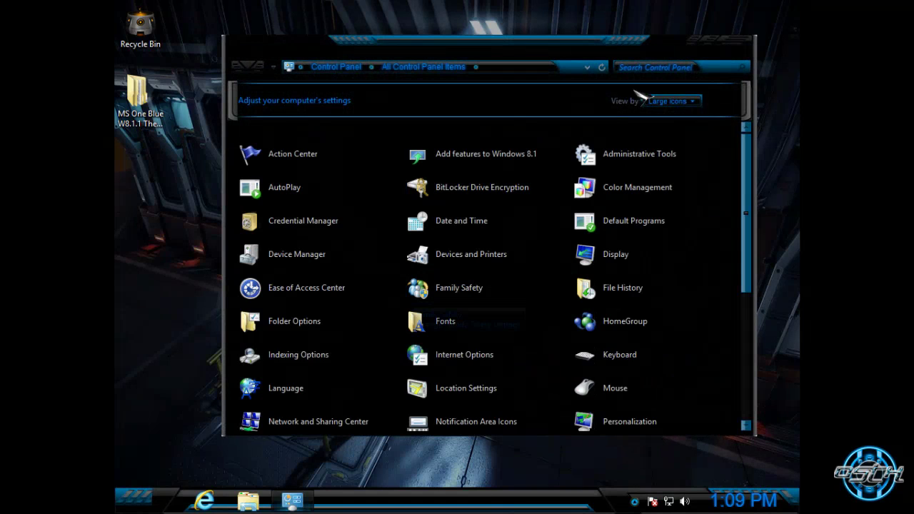
left_click(671, 100)
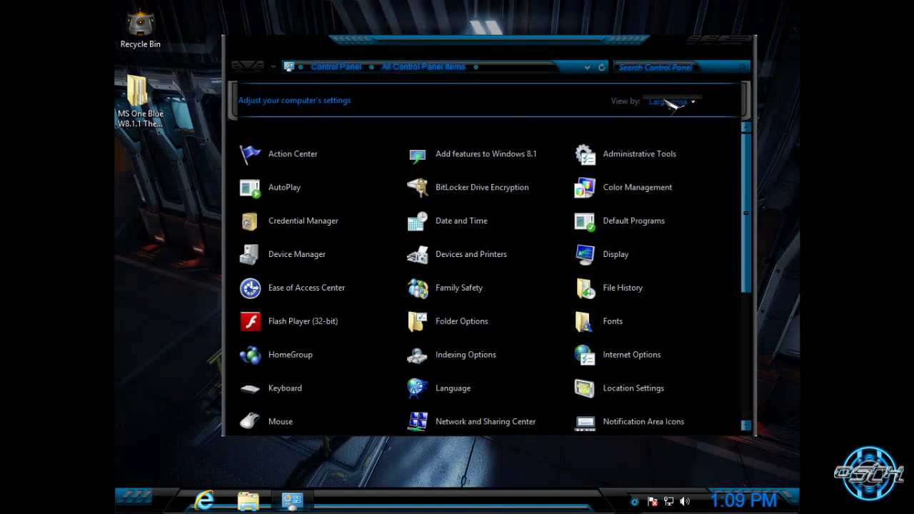
left_click(729, 43)
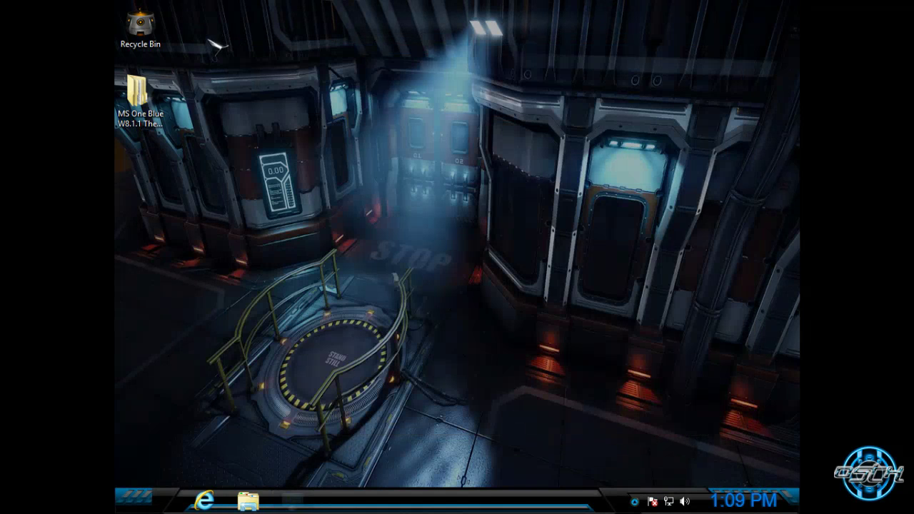
Open This PC, select Local Disk (C:), move the window around to examine its themed frame and close it
left_click(142, 494)
left_click(352, 289)
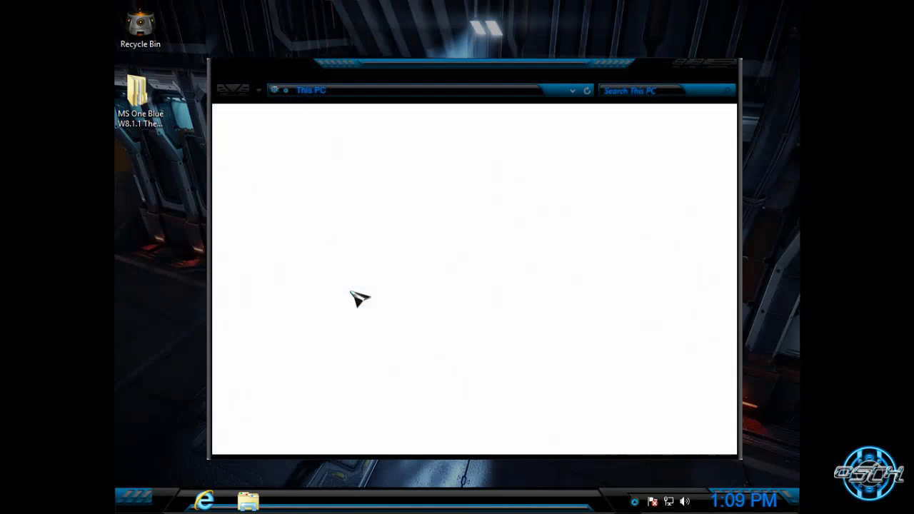
left_click(357, 163)
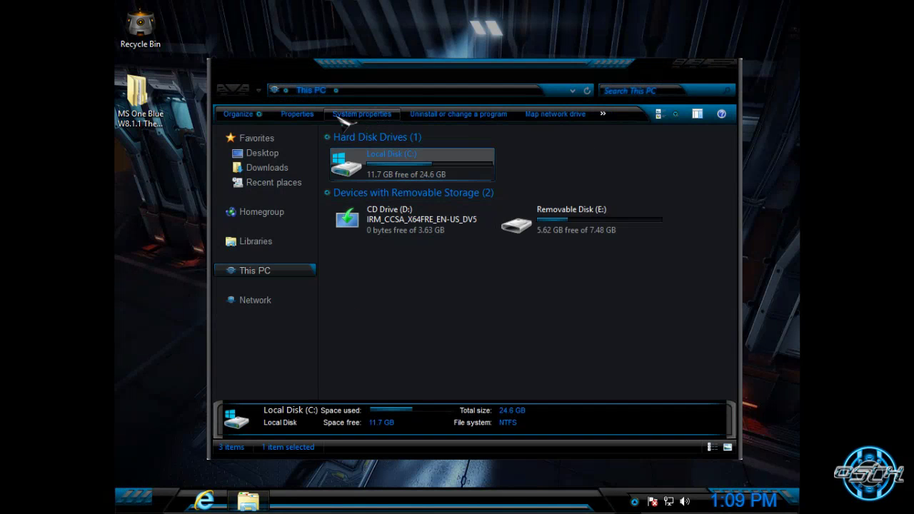
left_click_drag(580, 70, 595, 50)
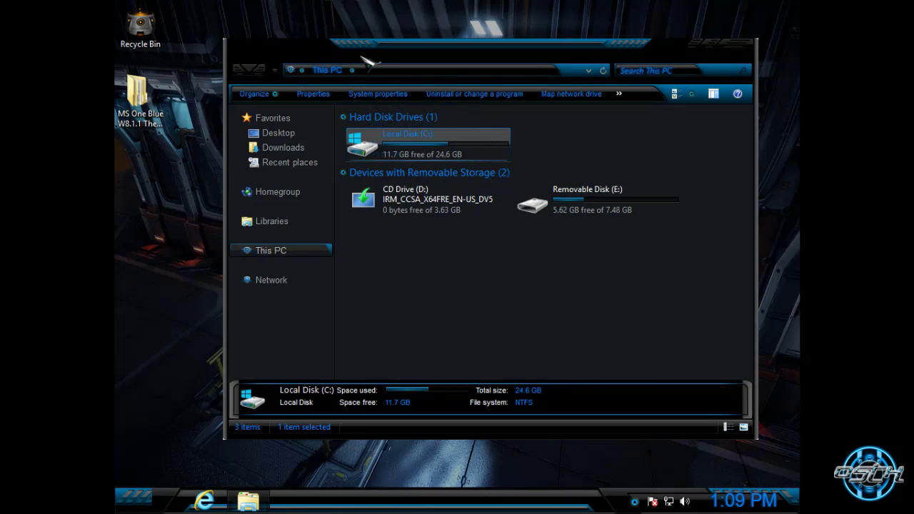
mouse_move(367, 62)
left_mouse_down()
mouse_move(390, 50)
mouse_move(362, 79)
mouse_move(395, 82)
mouse_move(408, 56)
mouse_move(363, 70)
left_mouse_up()
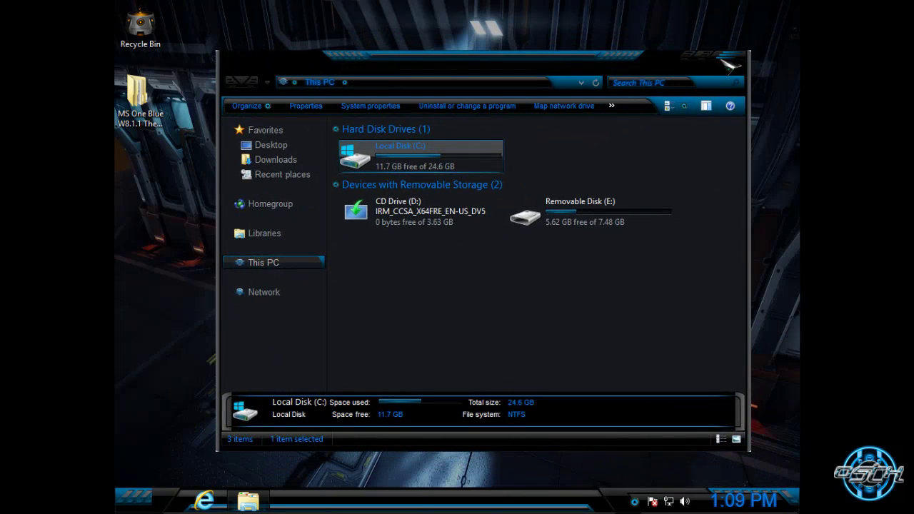
left_click(728, 66)
Set the fourth Ms One Blue wallpaper, MS4, as the desktop background, close Personalization and refresh the desktop
right_click(409, 99)
left_click(432, 213)
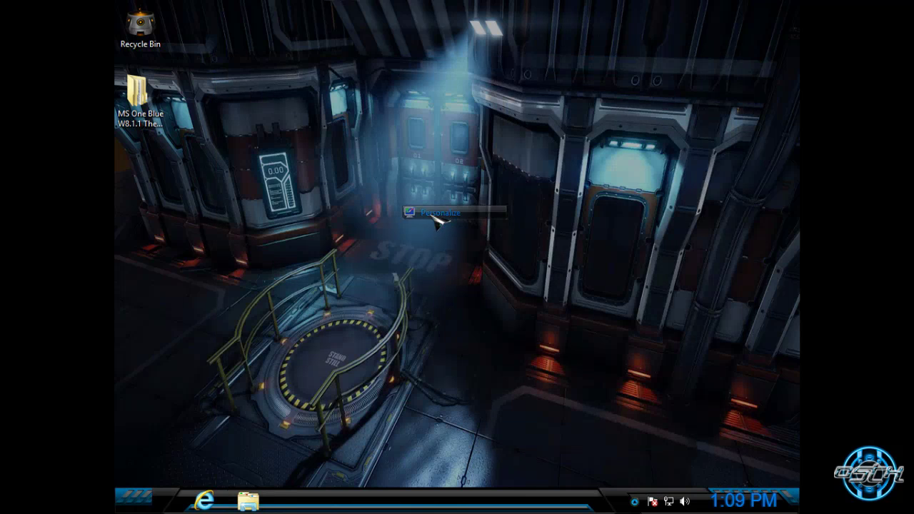
left_click(433, 410)
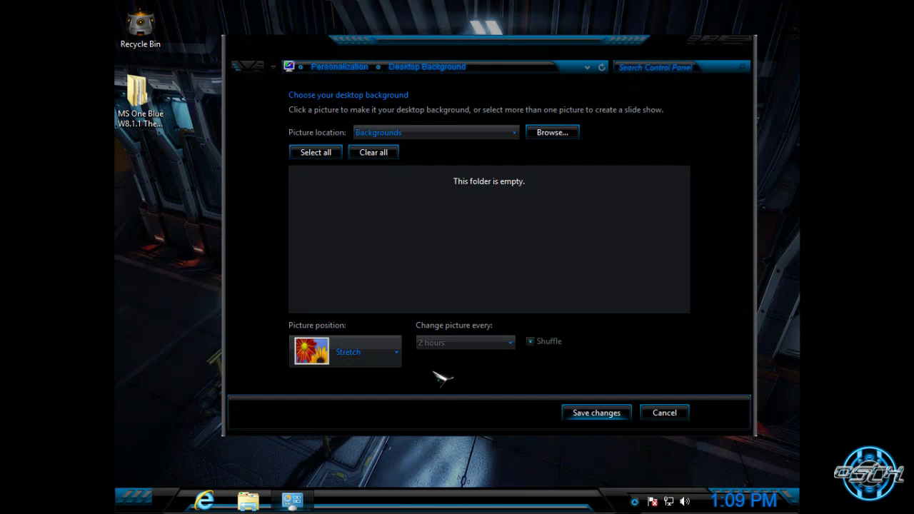
left_click(510, 222)
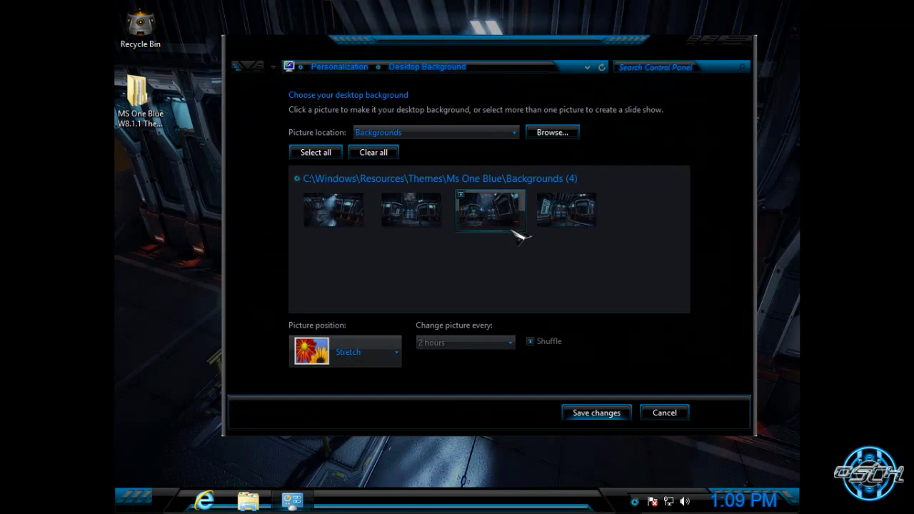
left_click(558, 222)
left_click(596, 412)
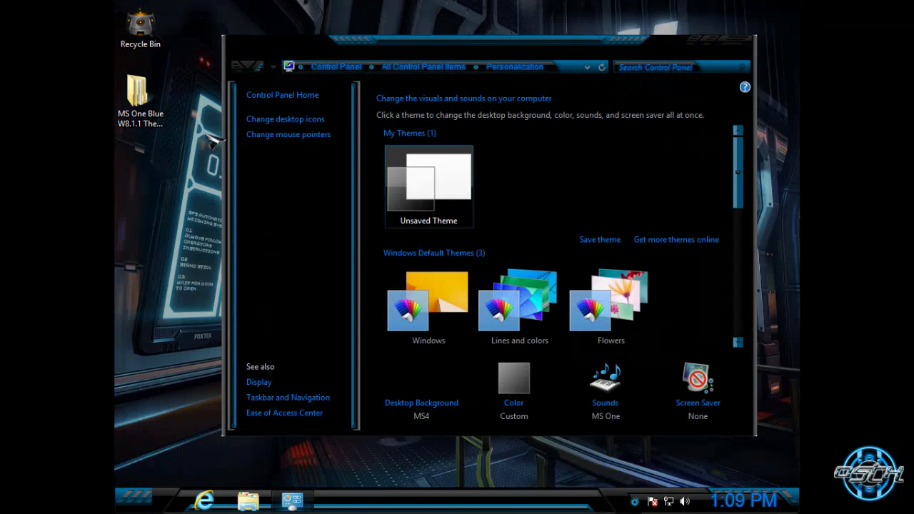
left_click(755, 47)
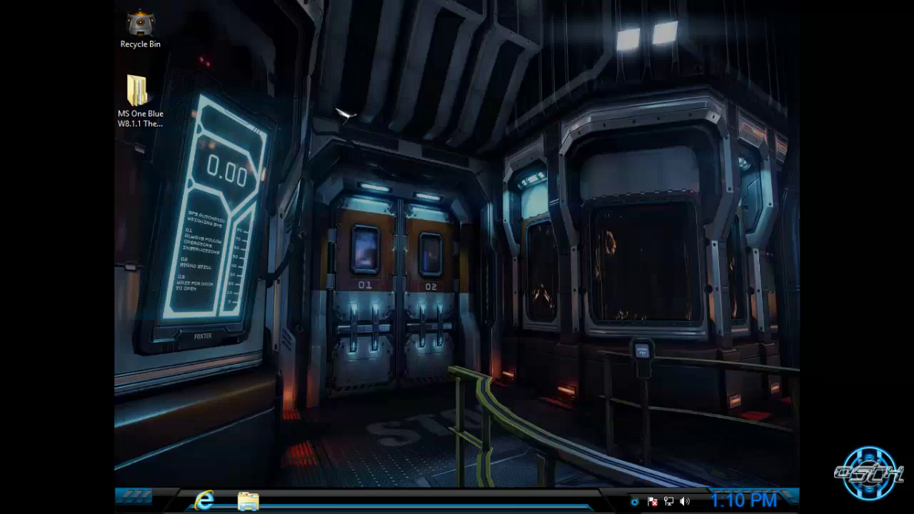
right_click(323, 173)
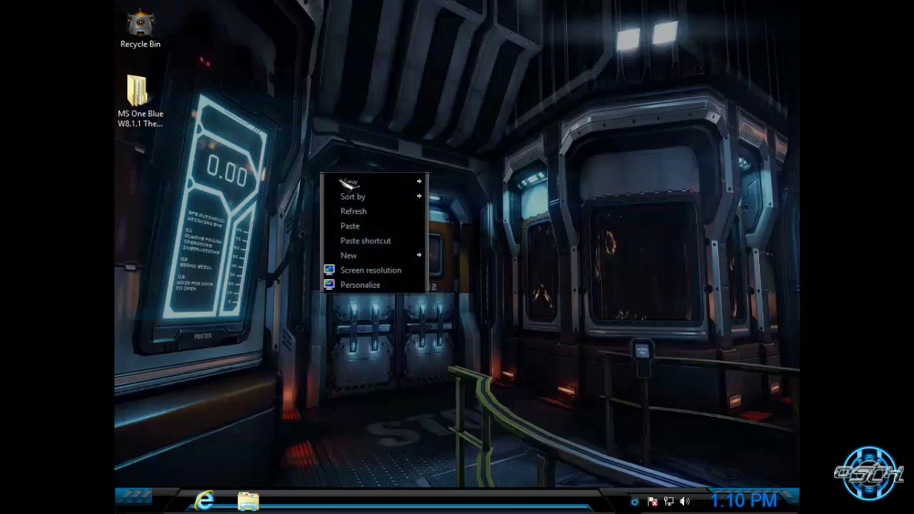
left_click(369, 207)
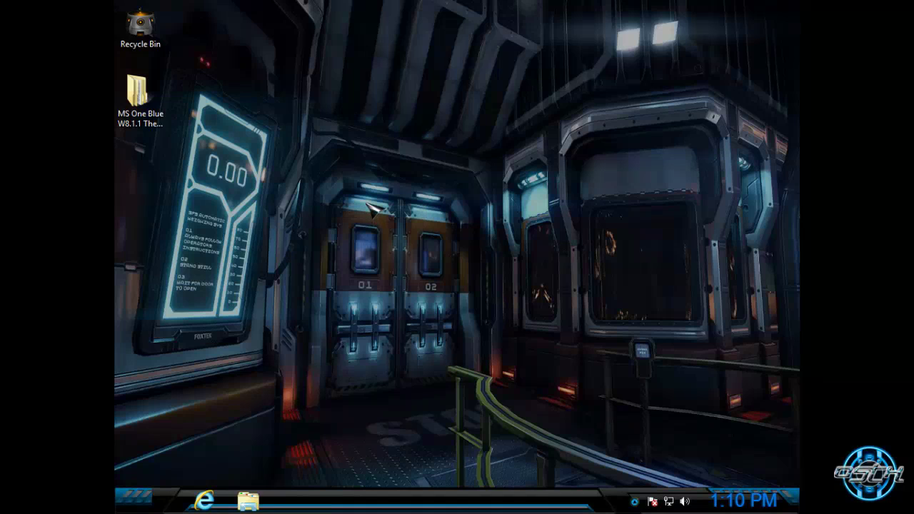